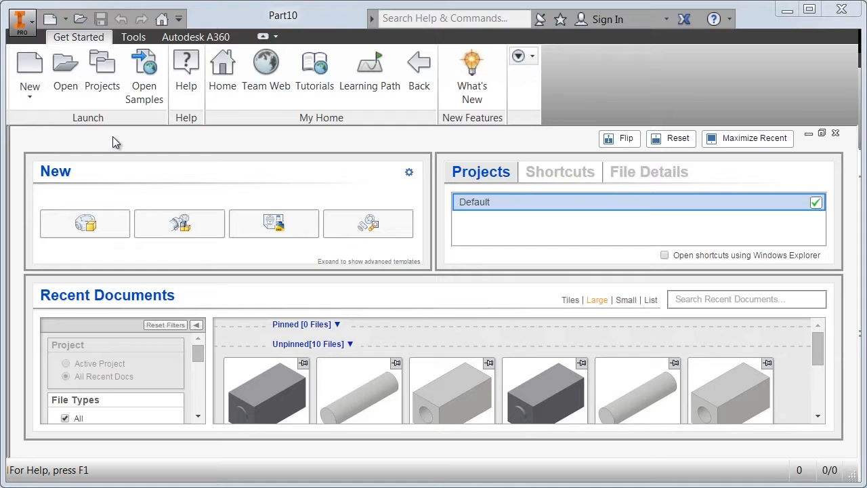
Step: Create a new part from the English Standard (in).ipt template and start a 2D sketch on the XY plane
click(38, 68)
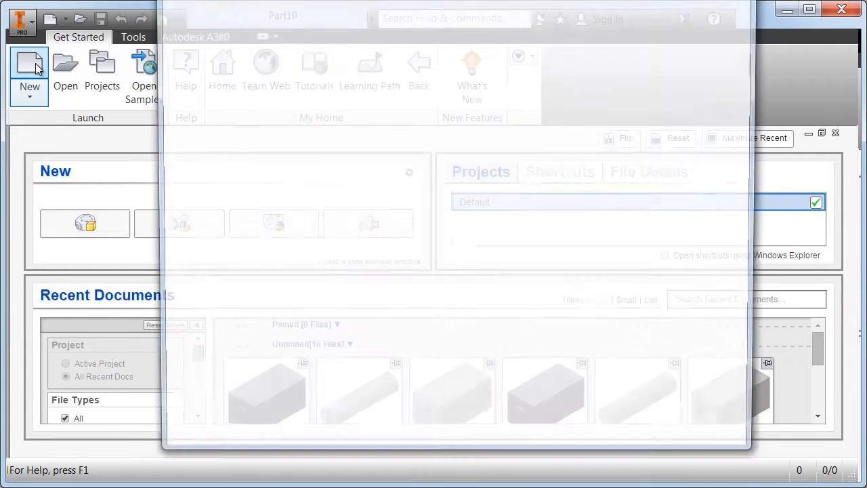
drag(294, 1, 349, 8)
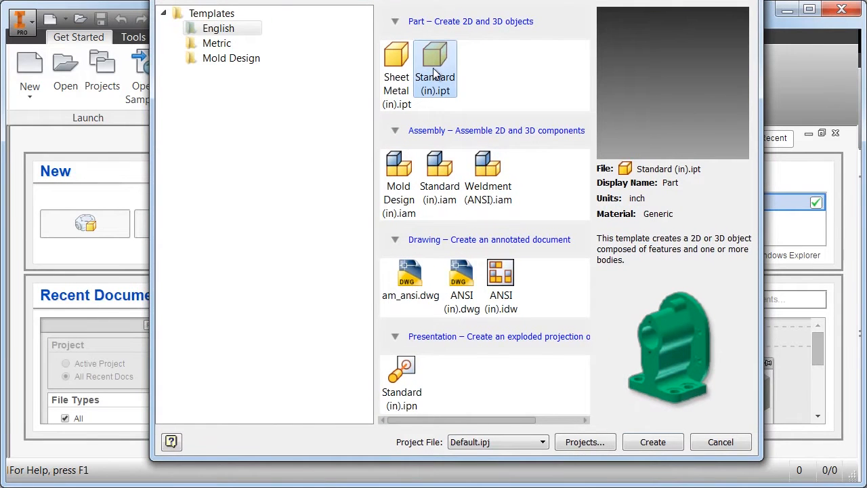
click(642, 444)
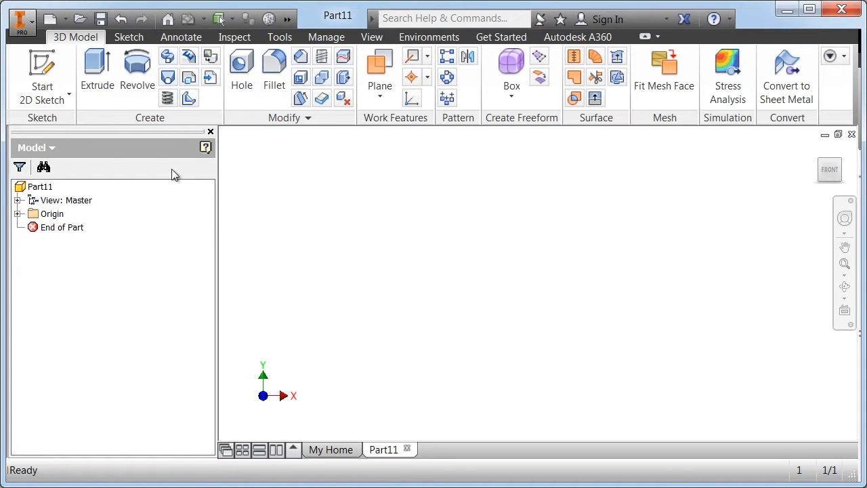
click(59, 66)
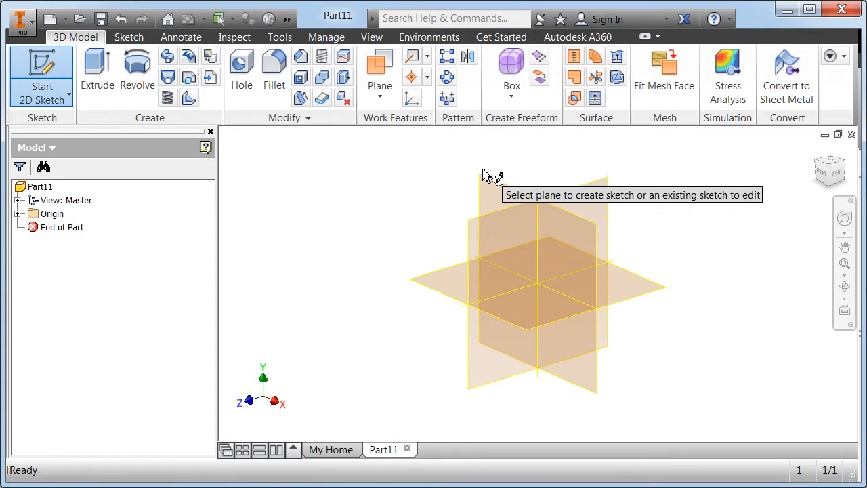
click(485, 178)
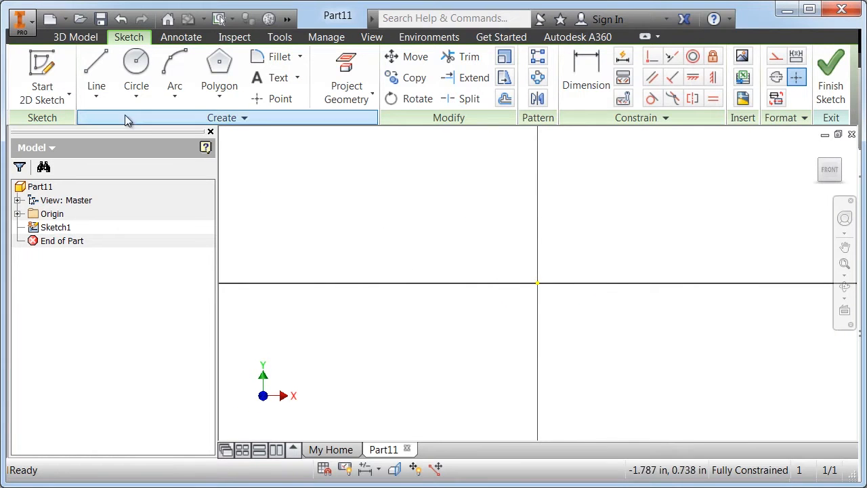
Step: Sketch a closed inverted-T outline around the origin with lines, its bottom edge about 1.53 in long
click(103, 70)
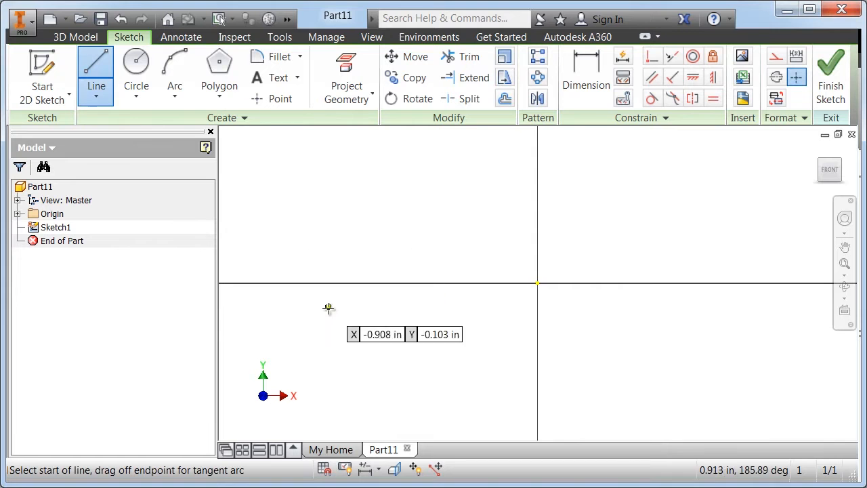
click(332, 349)
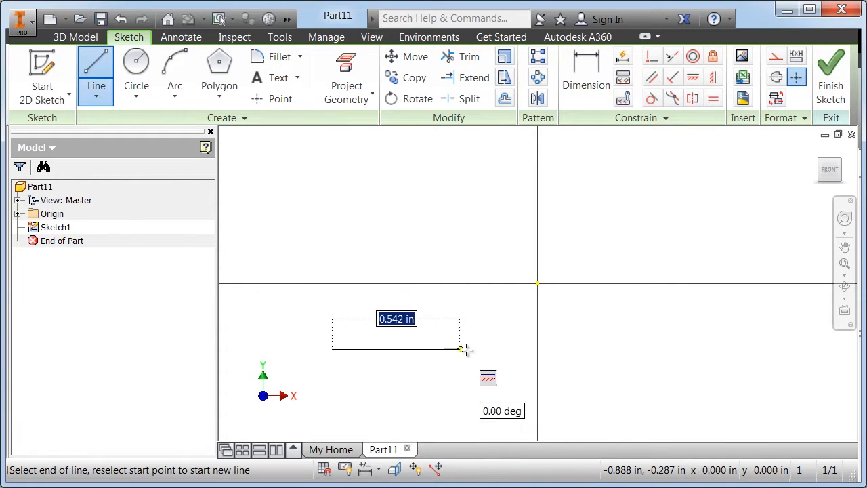
click(686, 350)
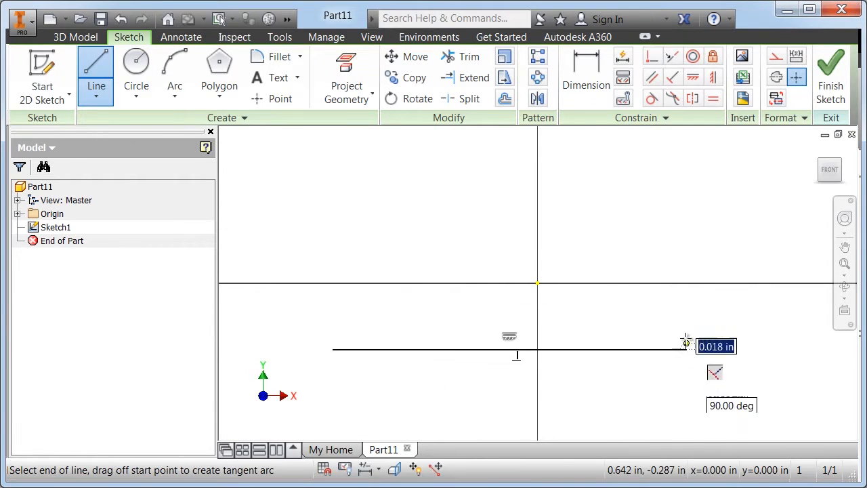
click(686, 260)
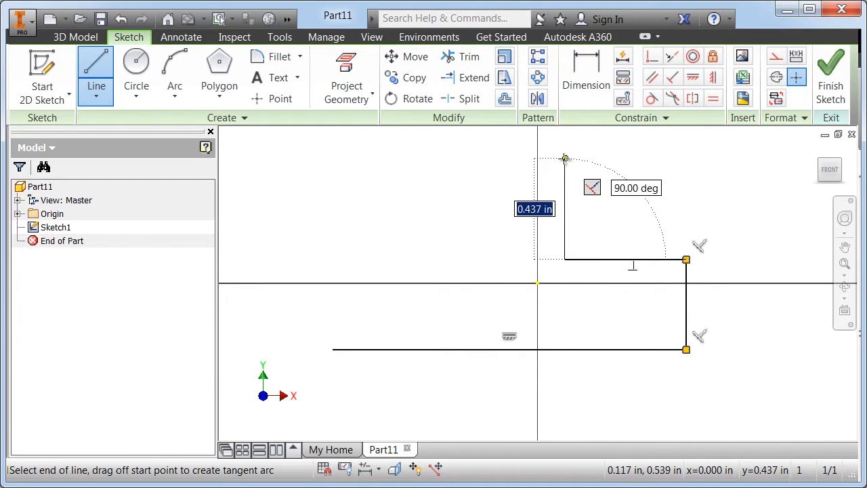
click(565, 151)
click(455, 151)
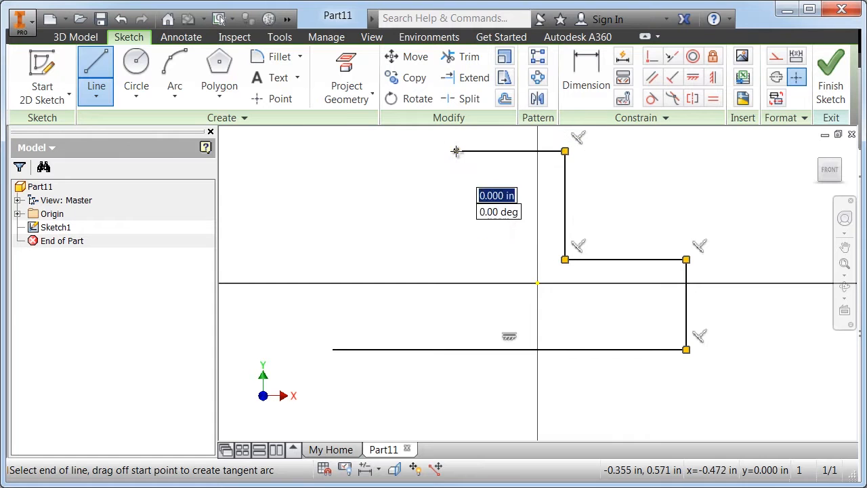
click(455, 259)
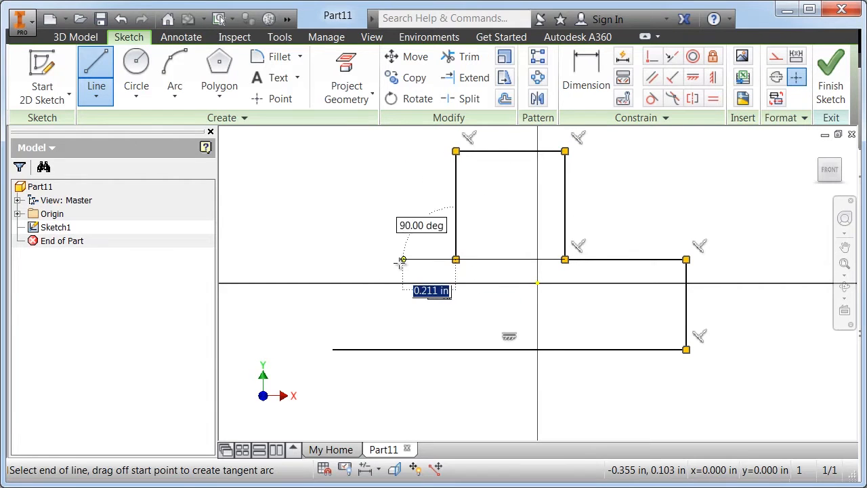
click(332, 260)
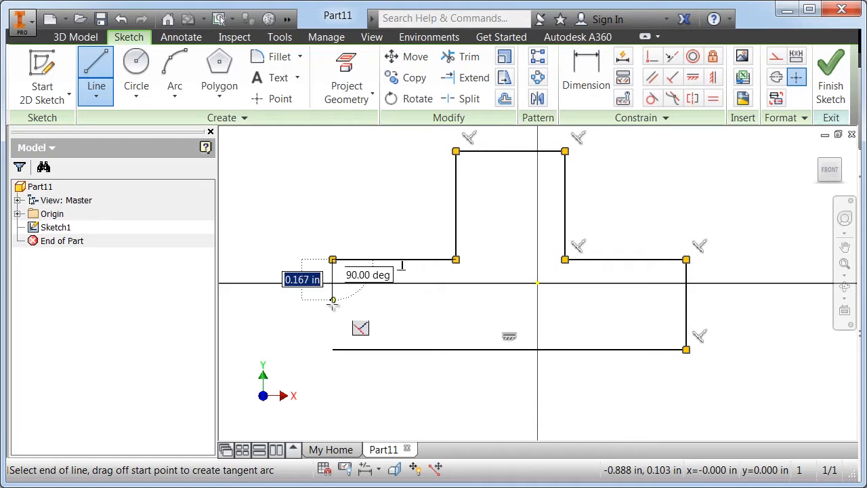
click(332, 348)
right_click(332, 349)
click(372, 350)
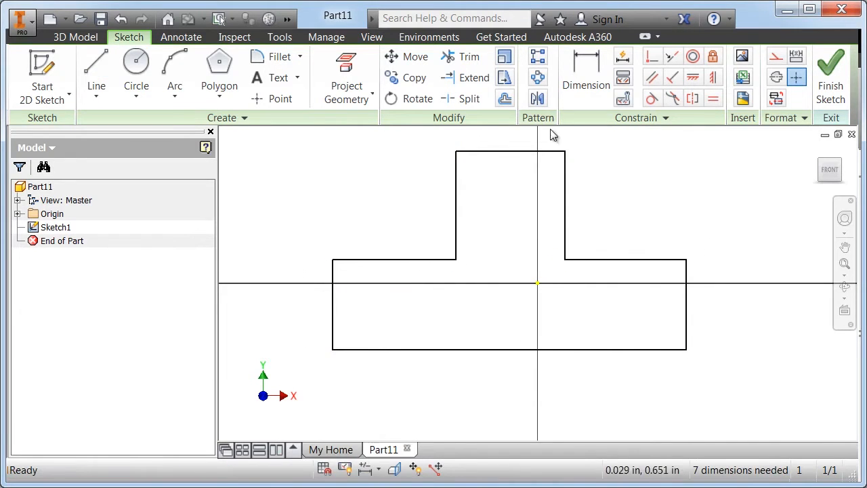
Step: Dimension the bottom edge of the inverted-T profile to 3 in
click(587, 82)
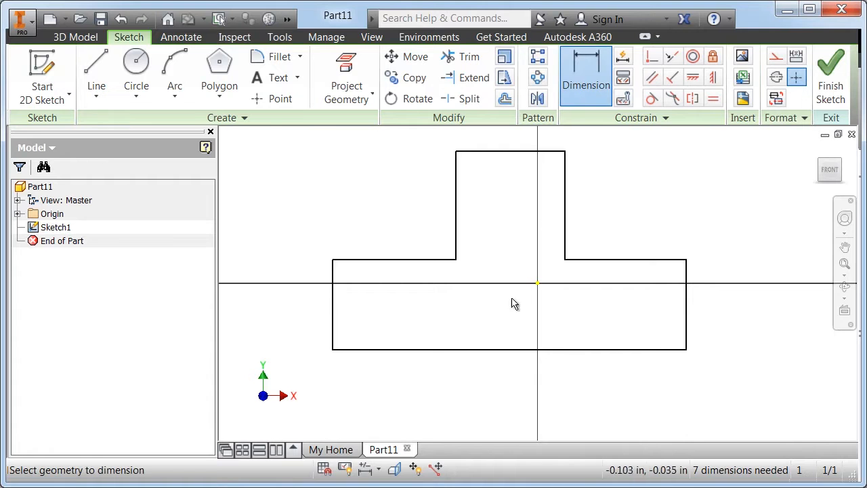
click(501, 350)
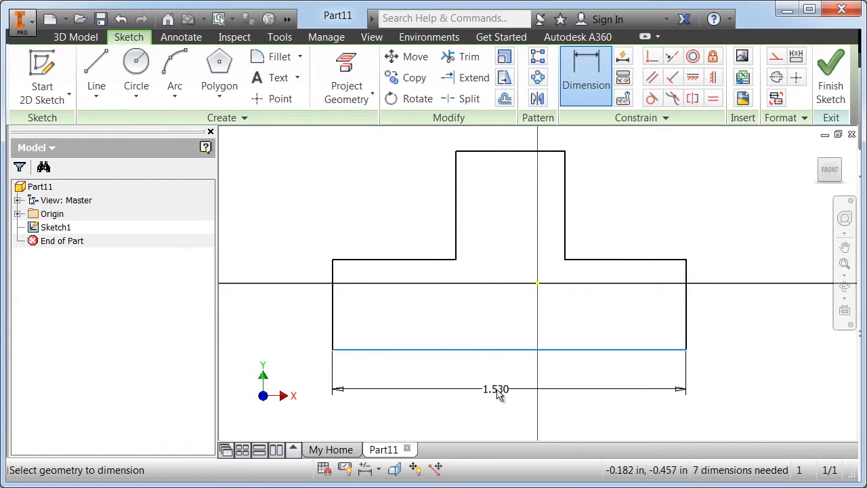
click(499, 395)
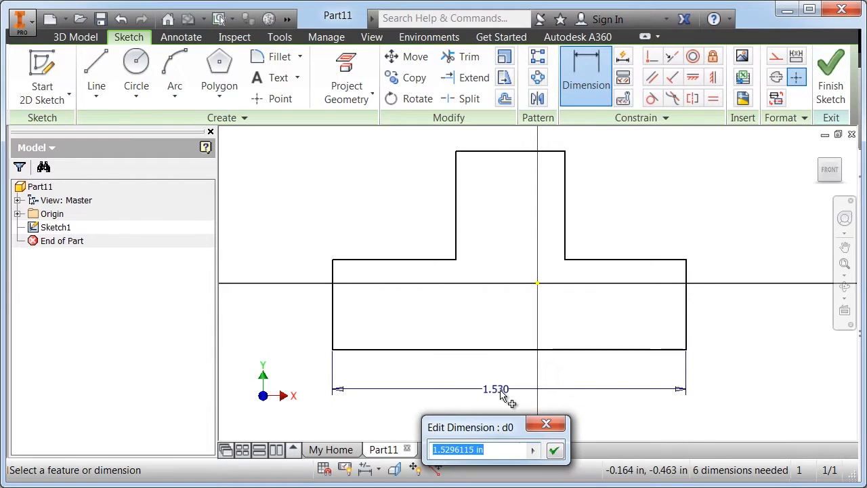
key(Return)
scroll(500, 396, down, 3)
scroll(509, 397, up, 2)
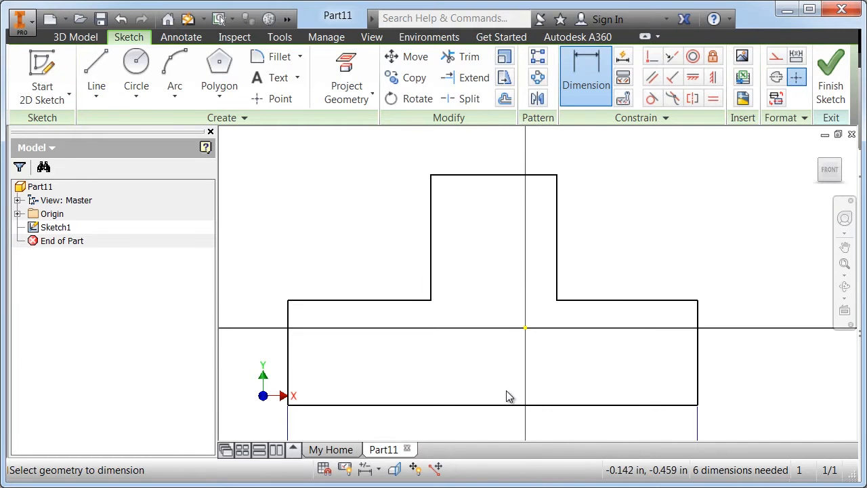
Step: Dimension the right vertical edge of the profile's base to 1 in
click(699, 366)
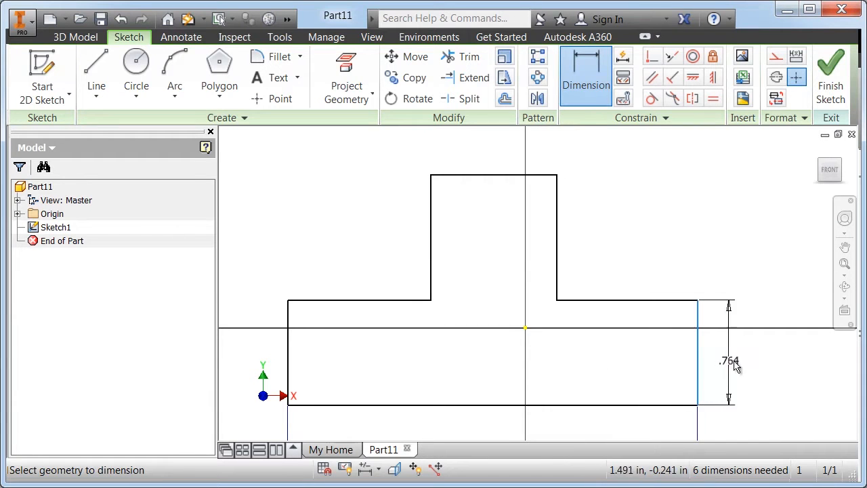
click(740, 357)
text(1)
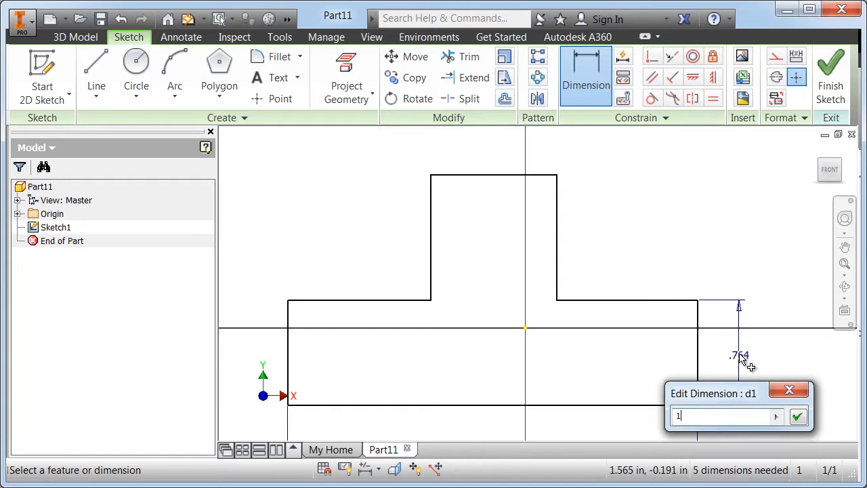
key(Return)
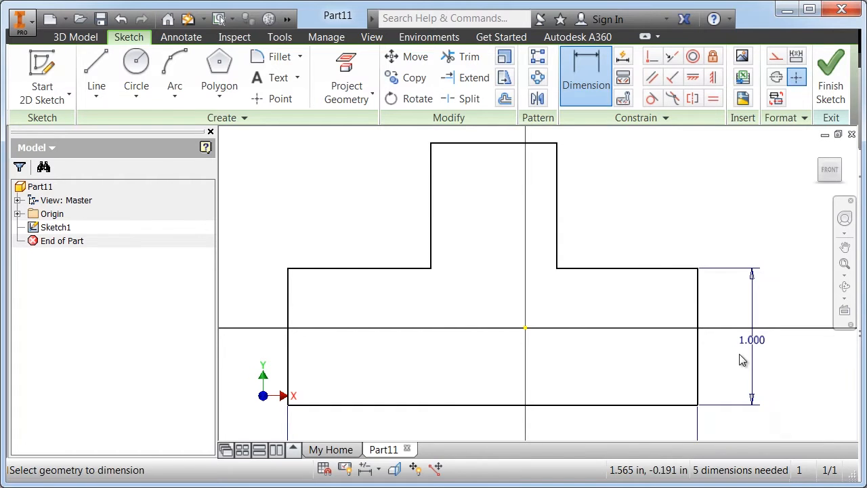
Step: Dimension the horizontal shoulder to the right of the stem to 1 in
click(627, 269)
click(632, 208)
text(1)
key(Return)
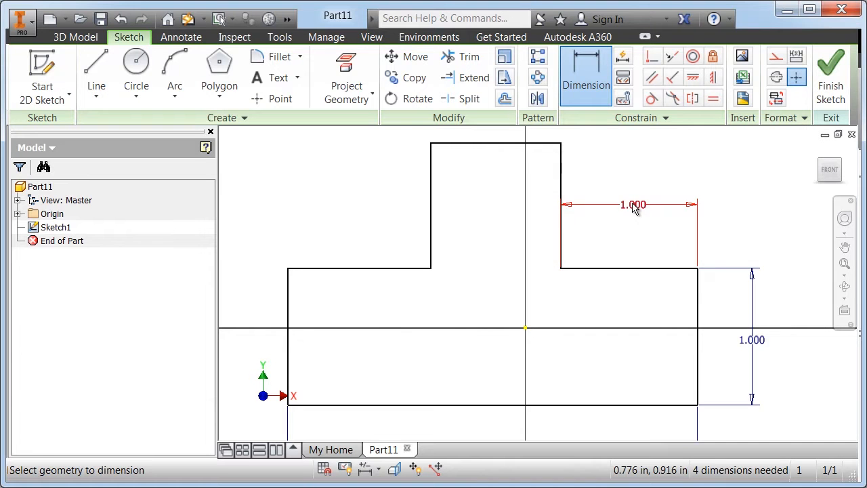
Step: Dimension the top edge of the profile's stem to 1 in
scroll(521, 157, up, 3)
middle_drag(522, 158, 514, 212)
click(507, 207)
click(501, 175)
text(1)
key(Return)
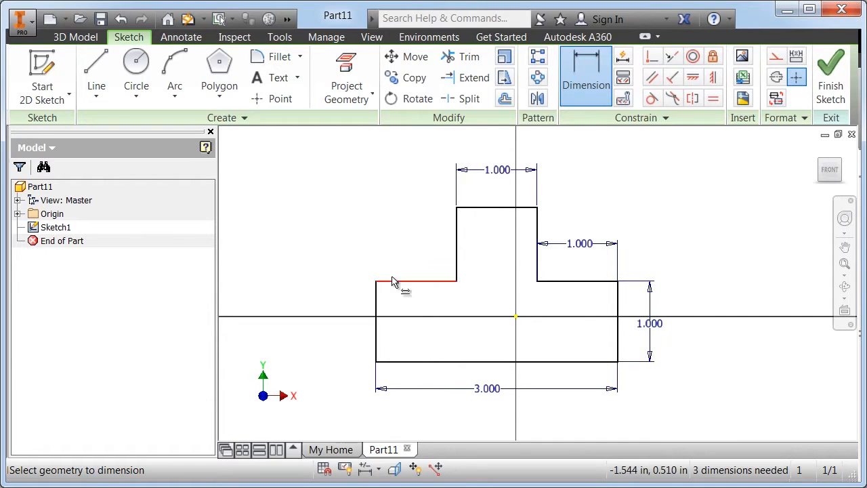
Step: Add a driven dimension to the left vertical edge of the profile's base
click(378, 308)
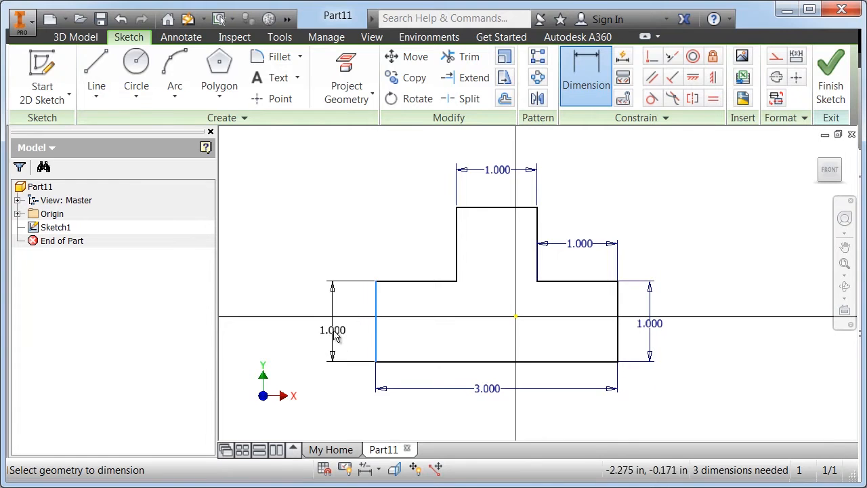
click(332, 330)
click(366, 155)
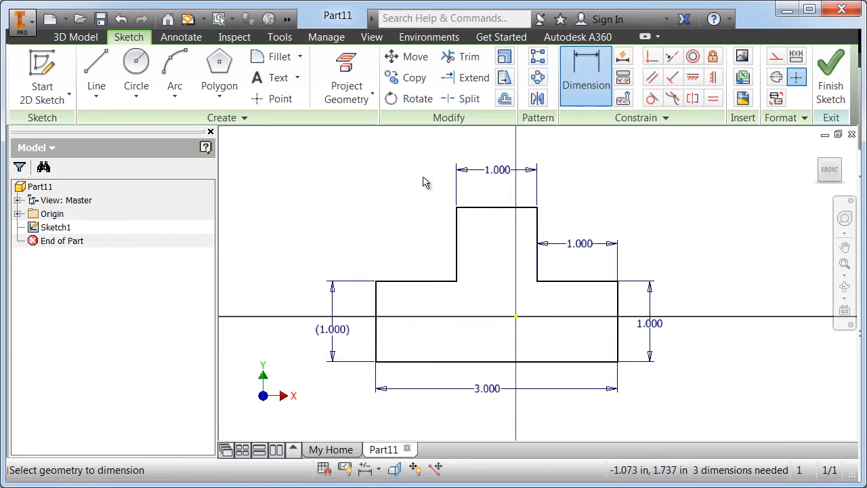
Step: Draw a tall two-point rectangle inside the profile, from just below the stem's top edge to just above the base's bottom edge
click(233, 100)
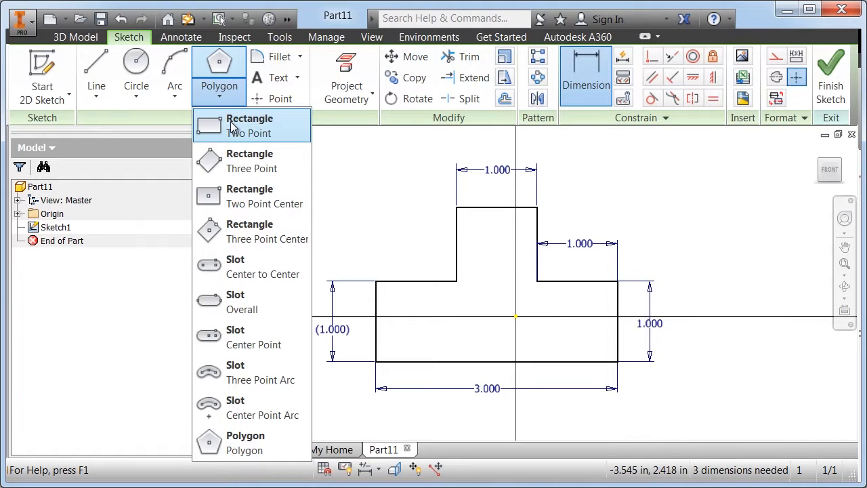
click(231, 127)
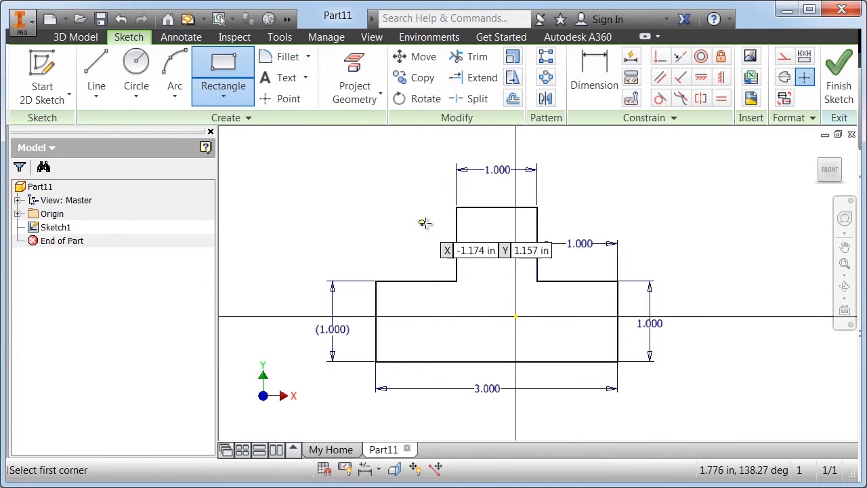
click(466, 222)
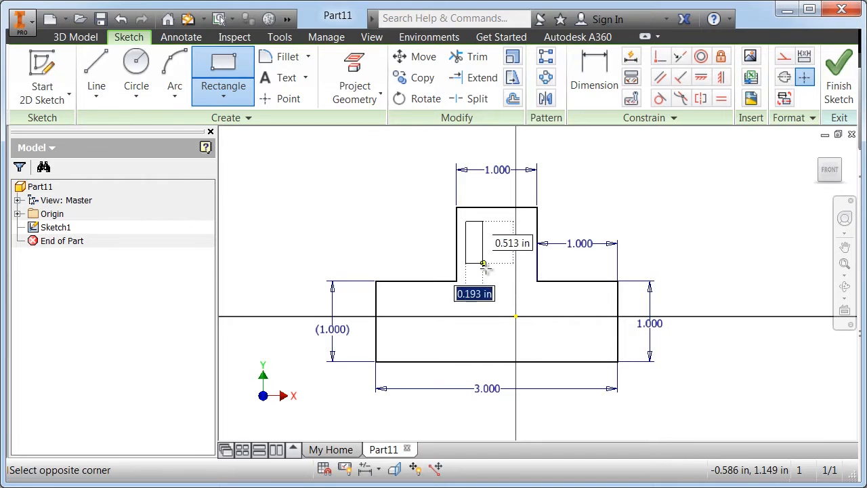
click(526, 351)
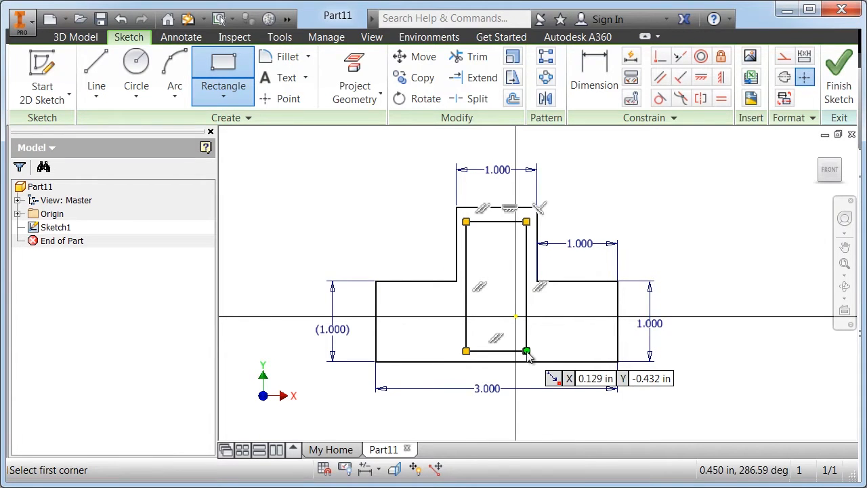
right_click(527, 351)
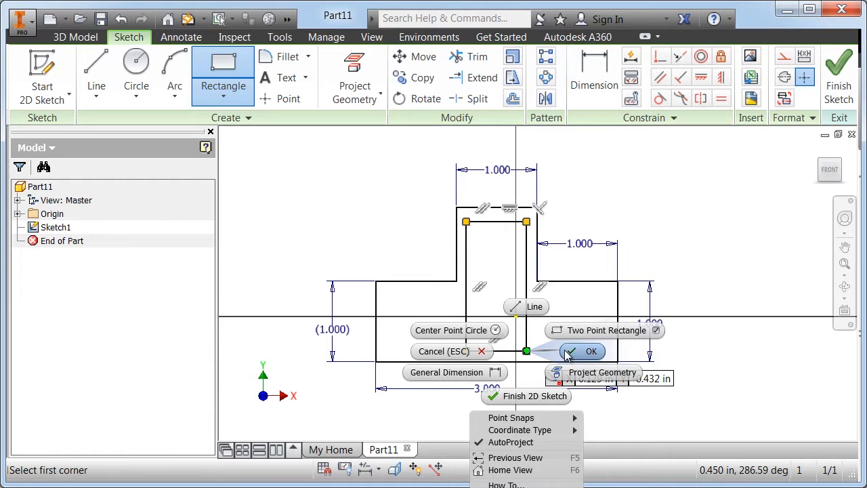
click(568, 353)
Step: Dimension the gap between the inner rectangle's top edge and the stem's top edge to 0.188 in
scroll(513, 392, up, 3)
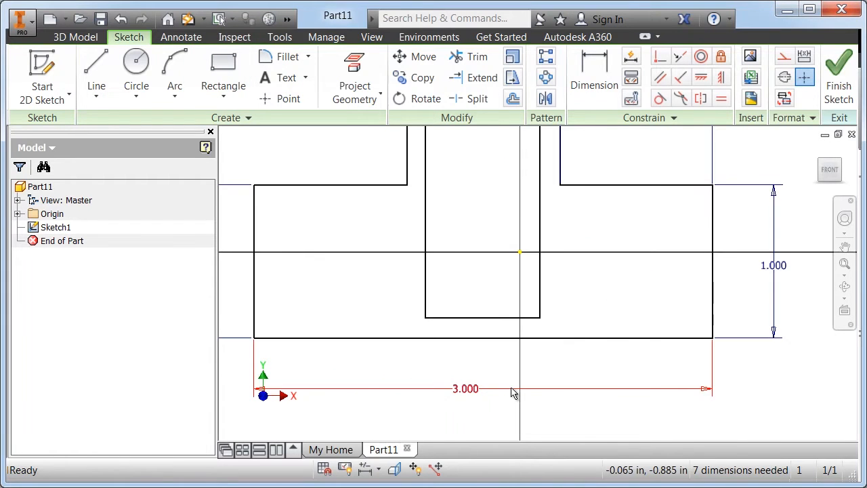
scroll(513, 392, down, 3)
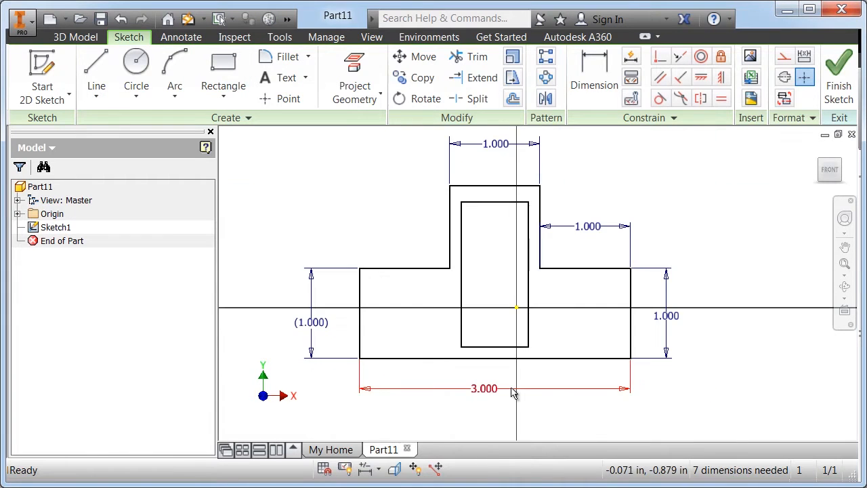
click(592, 83)
click(497, 203)
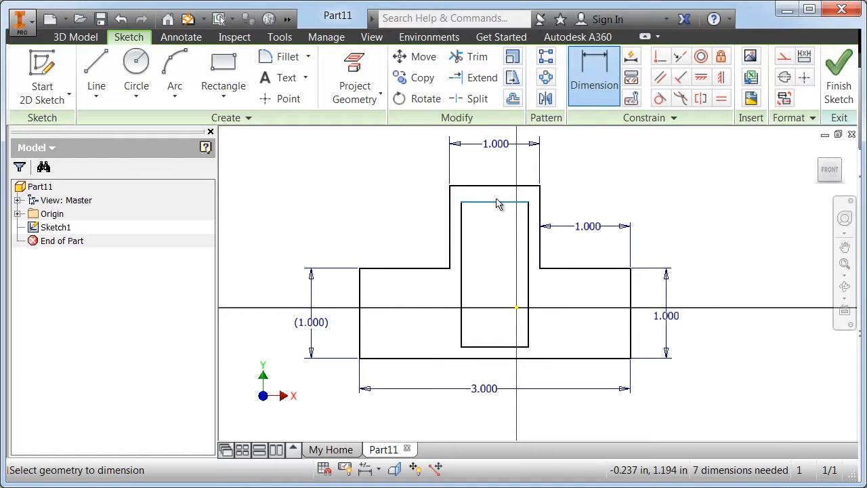
click(496, 187)
click(405, 198)
text(.1)
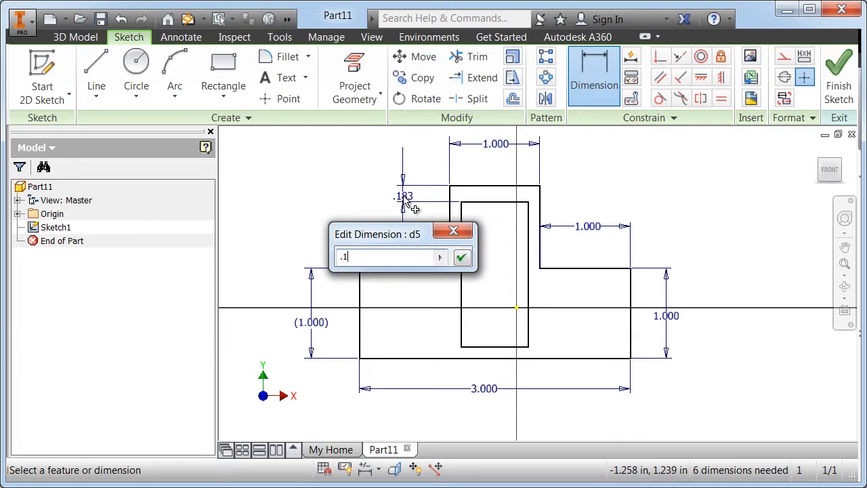
key(Return)
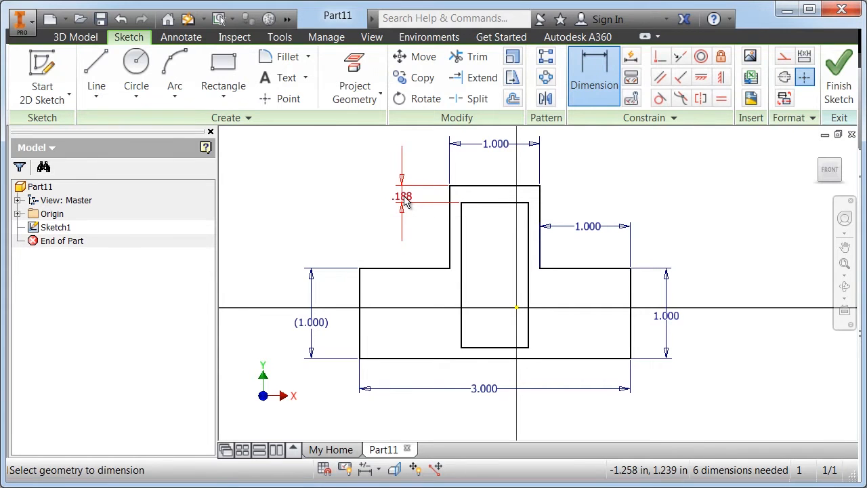
Step: Dimension the gap between the inner rectangle's left edge and the stem's left edge to 0.1875 in
click(463, 251)
click(450, 252)
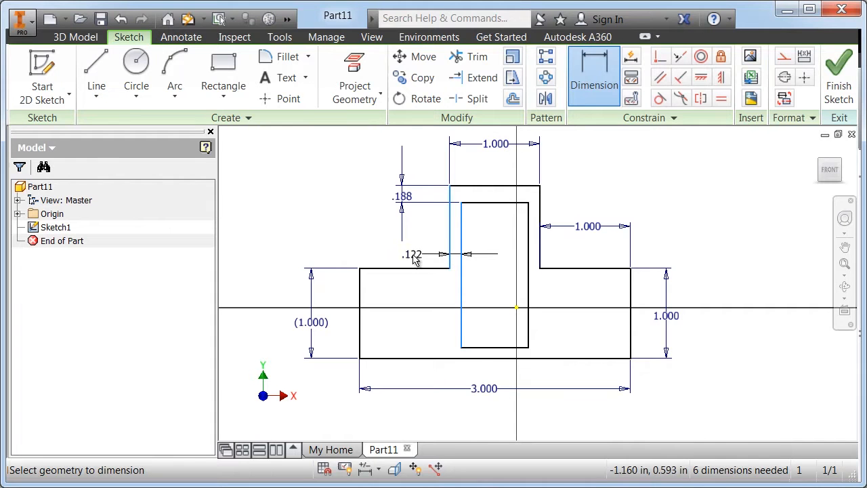
click(418, 260)
text(.1875)
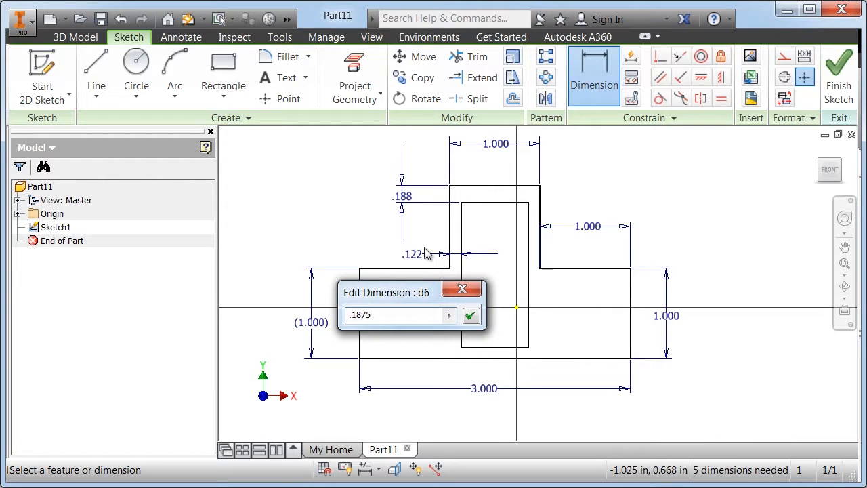
key(Return)
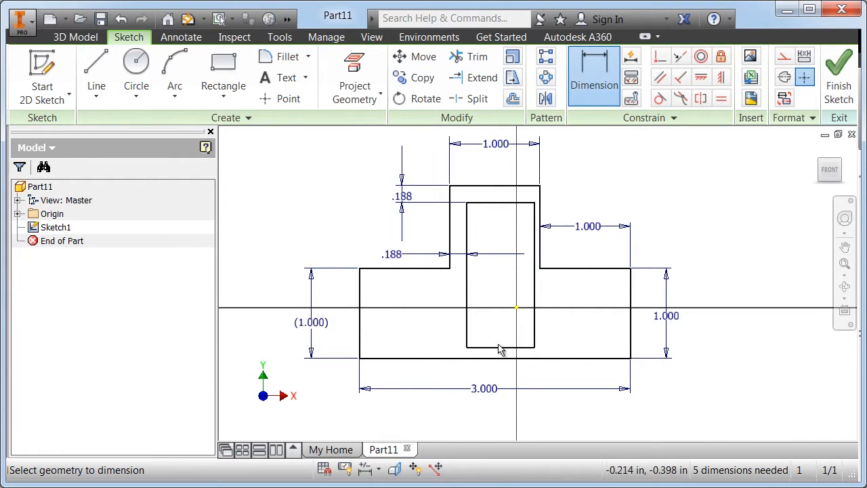
Step: Dimension the gap between the inner rectangle's bottom edge and the base's bottom edge to 0.1875 in
click(498, 348)
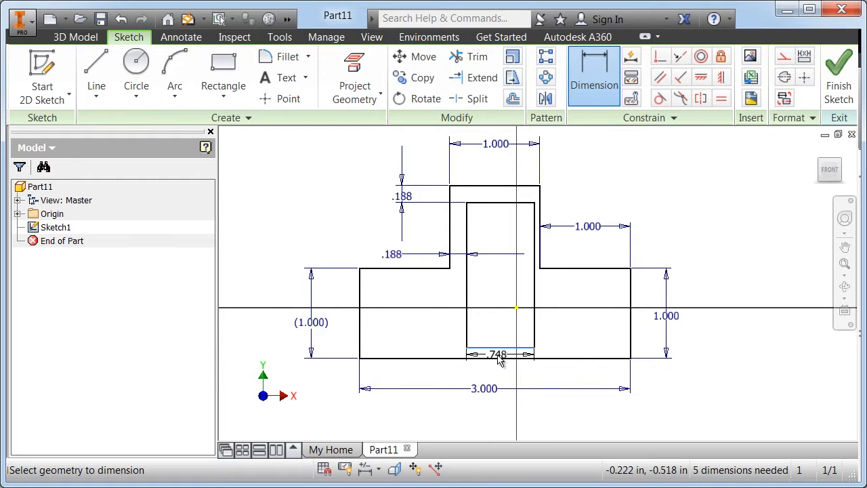
click(499, 359)
click(345, 359)
text(.18)
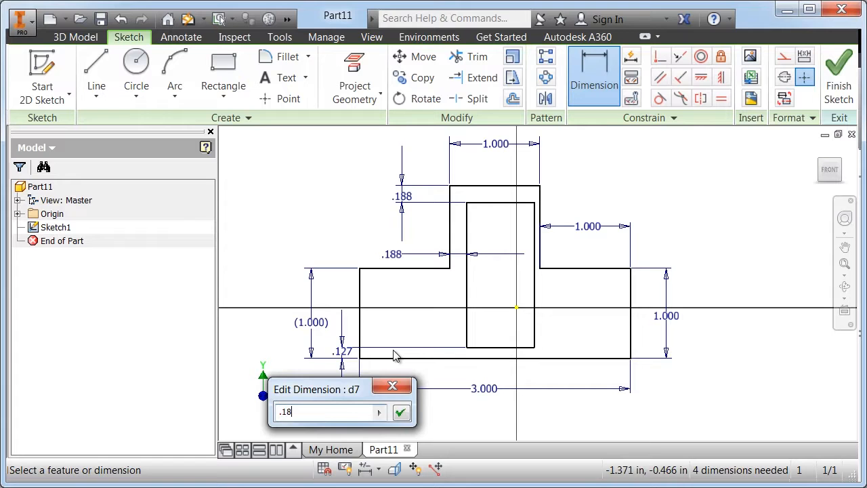
text(75)
key(Return)
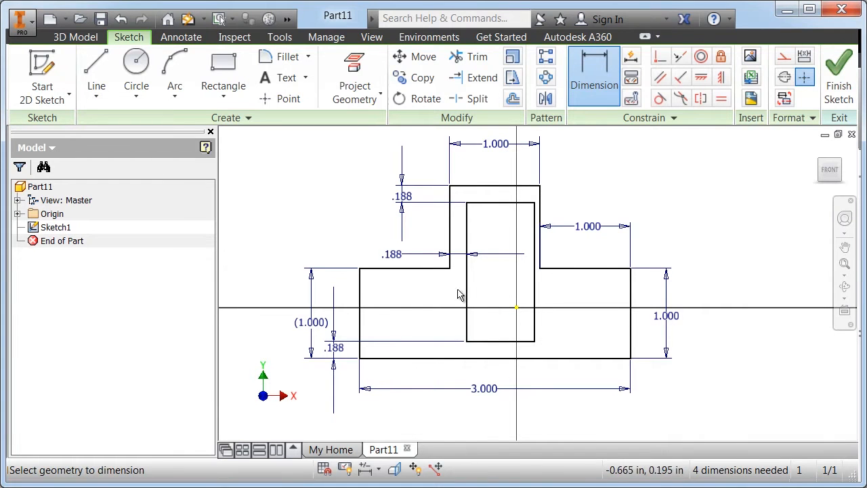
Step: Dimension the gap between the inner rectangle's right edge and the stem's right edge to 0.1875 in, and finish the sketch
click(540, 260)
click(540, 260)
click(532, 173)
text(.1875)
key(Return)
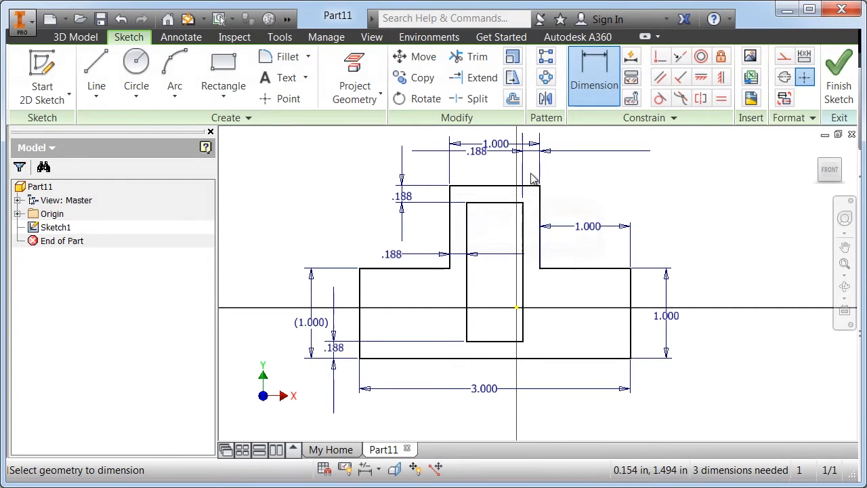
right_click(597, 176)
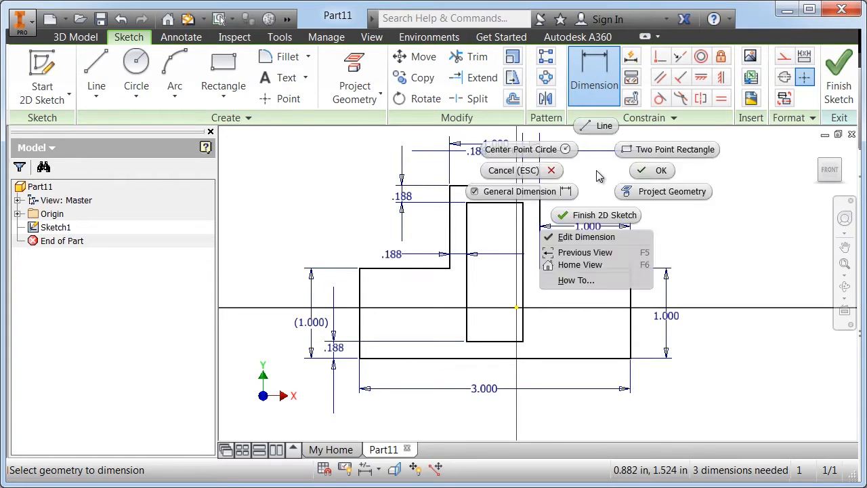
click(642, 170)
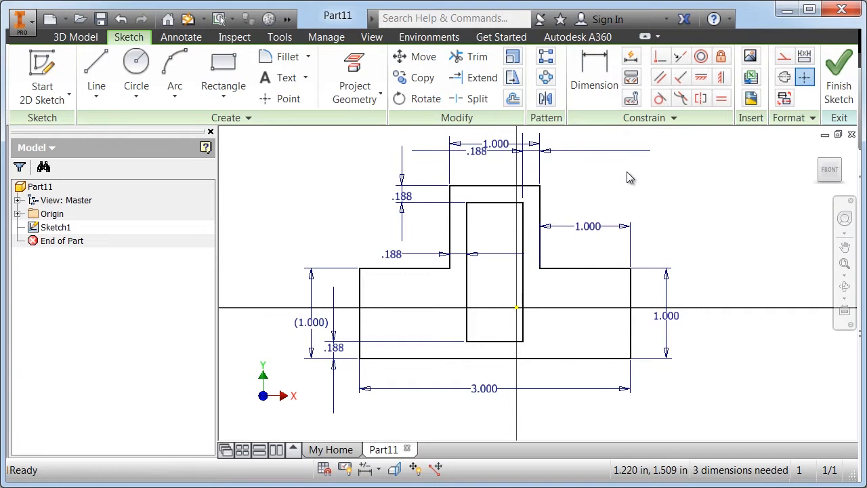
right_click(627, 177)
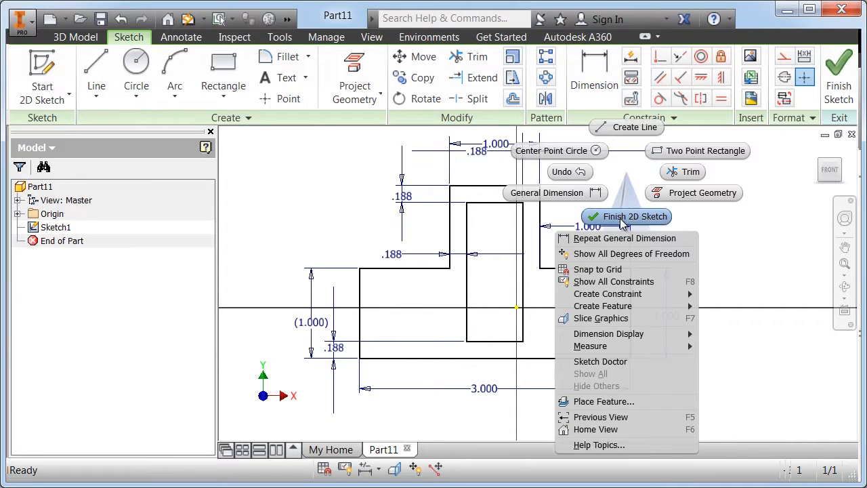
click(623, 218)
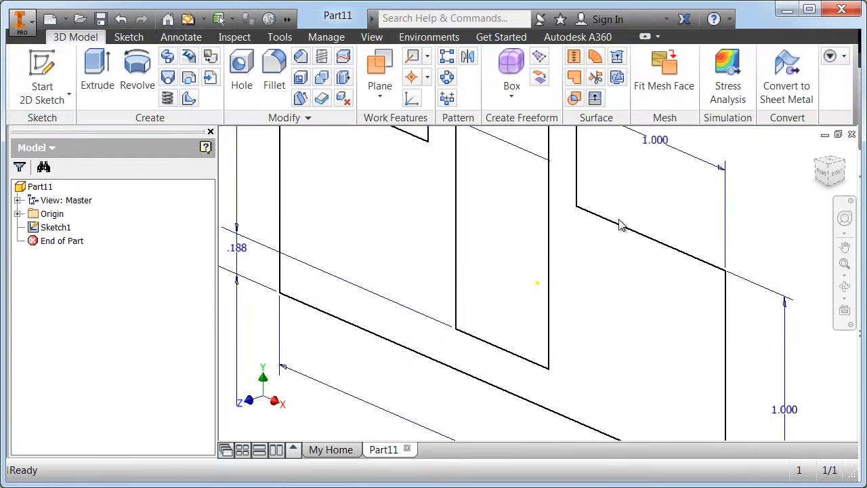
Step: Extrude the inverted-T region around the inner rectangle 4 in, leaving the rectangle hollow
scroll(621, 224, down, 3)
scroll(622, 226, down, 2)
mouse_move(619, 223)
middle_down()
mouse_move(557, 275)
mouse_move(470, 285)
middle_up()
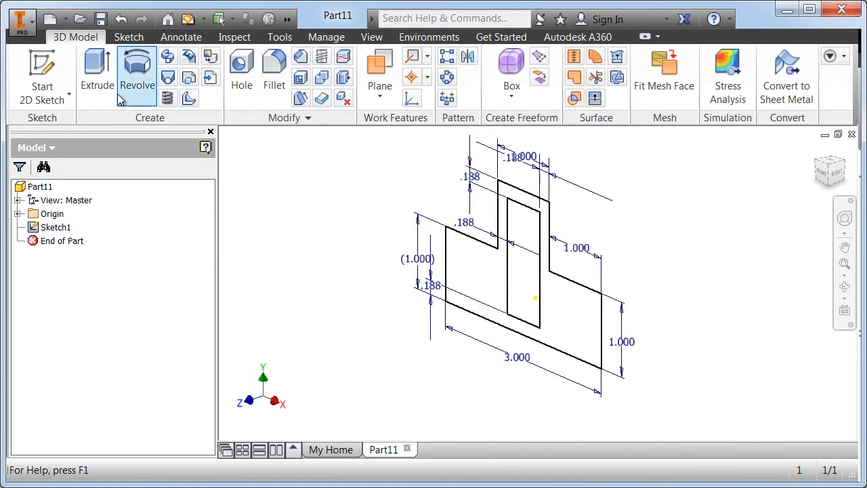
click(97, 81)
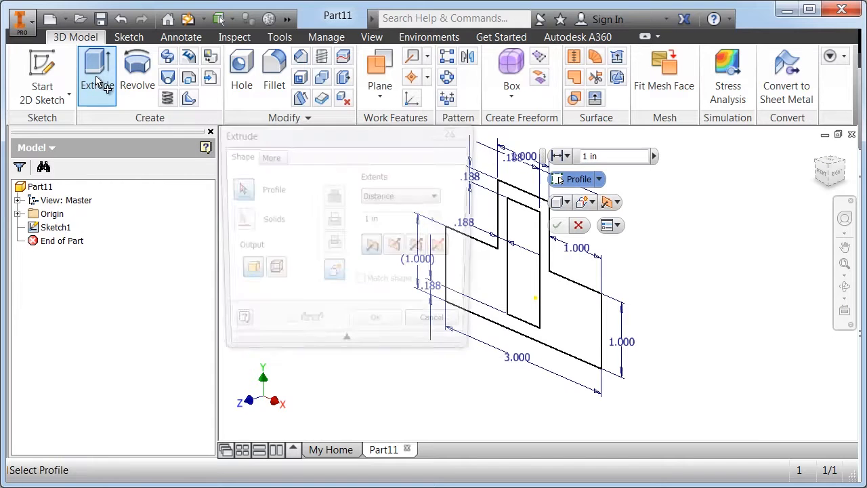
click(487, 271)
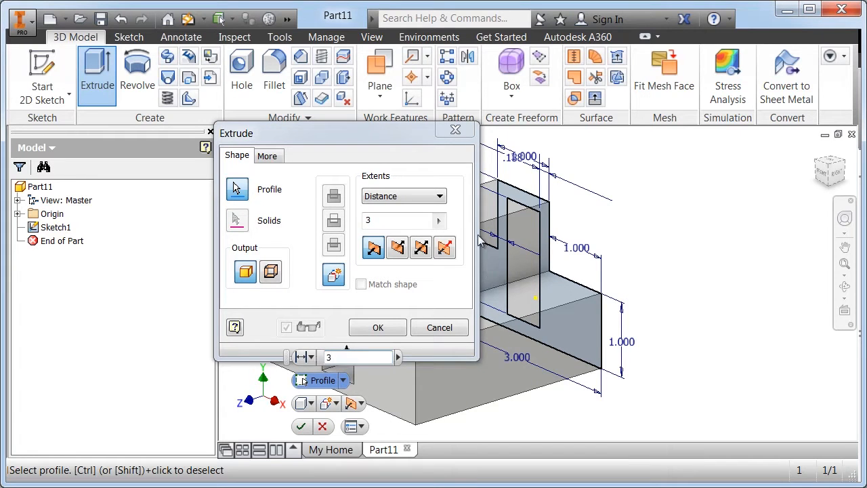
double_click(382, 220)
text(47)
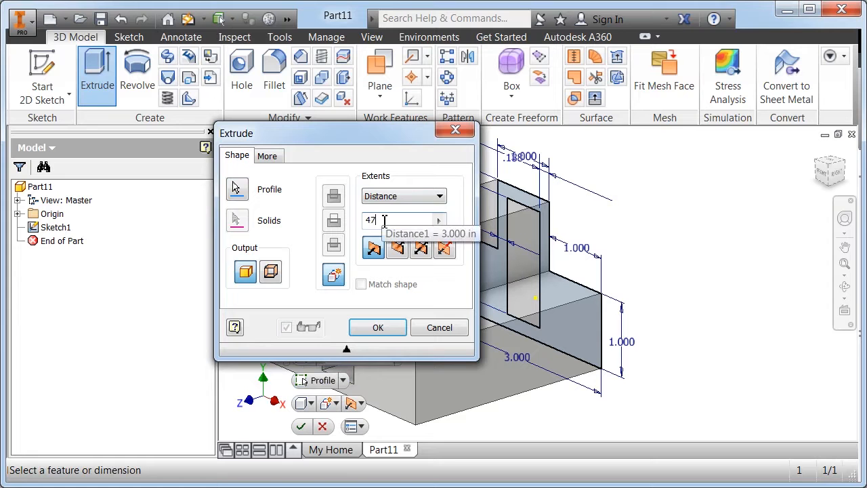
key(BackSpace)
click(377, 327)
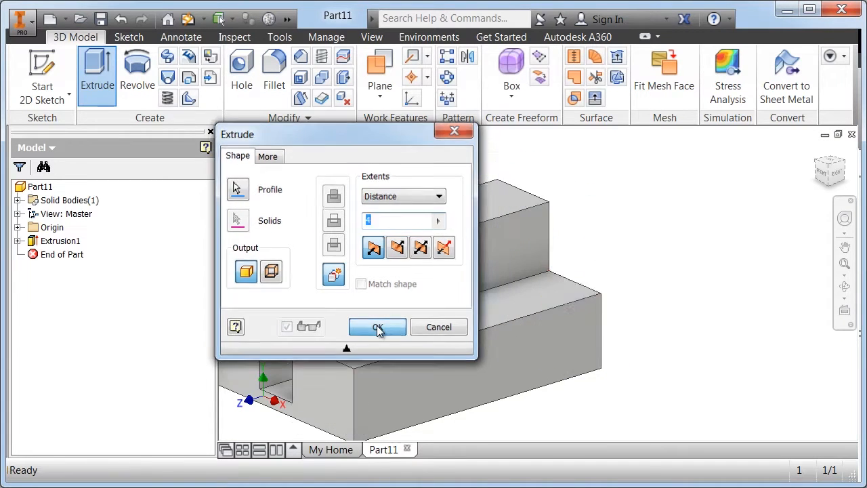
Step: Start a new 2D sketch on the long vertical side face of the base, on its right-hand side
click(845, 287)
drag(566, 300, 464, 350)
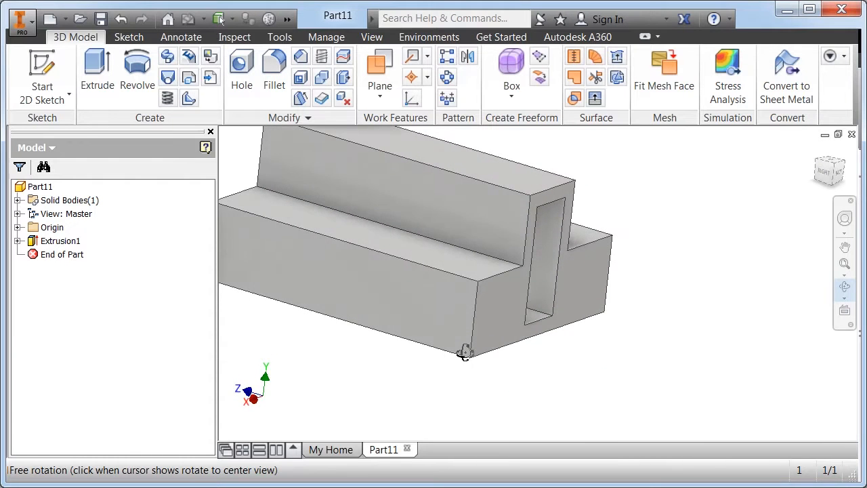
right_click(464, 350)
click(515, 350)
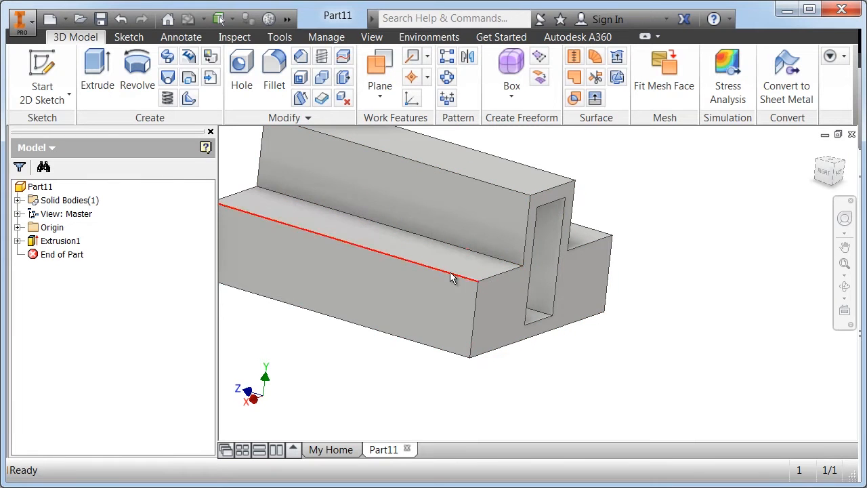
scroll(454, 247, up, 3)
middle_drag(454, 248, 533, 301)
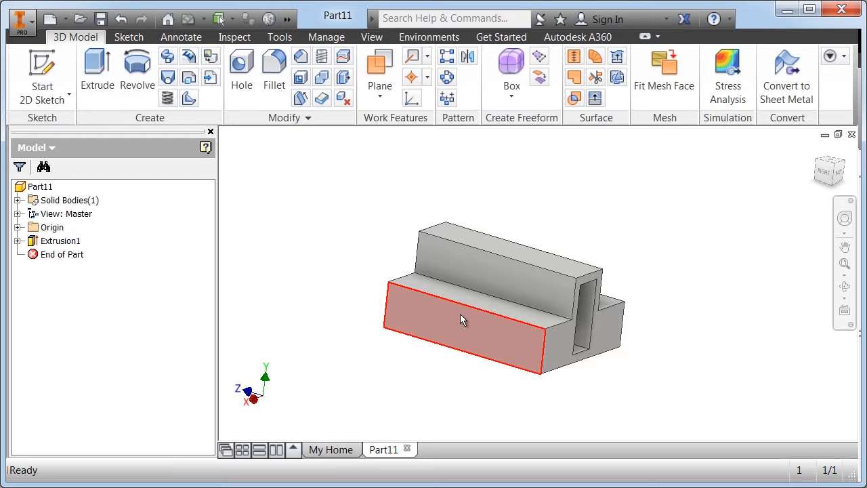
mouse_move(459, 313)
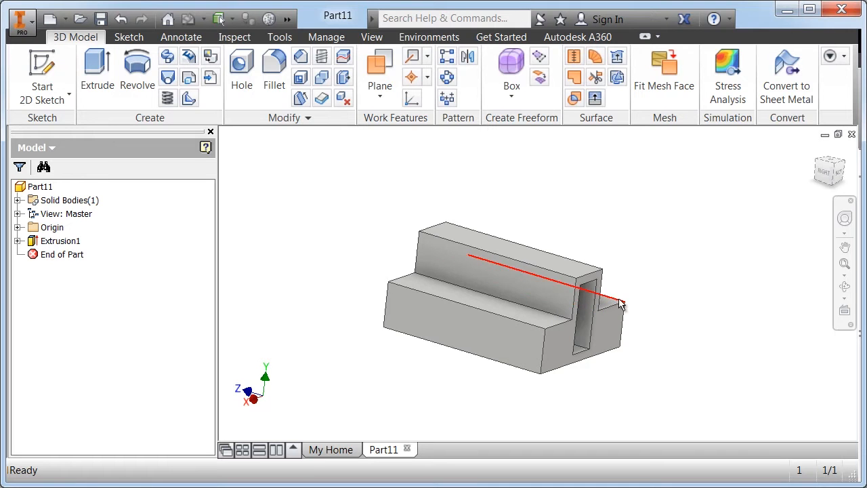
click(483, 336)
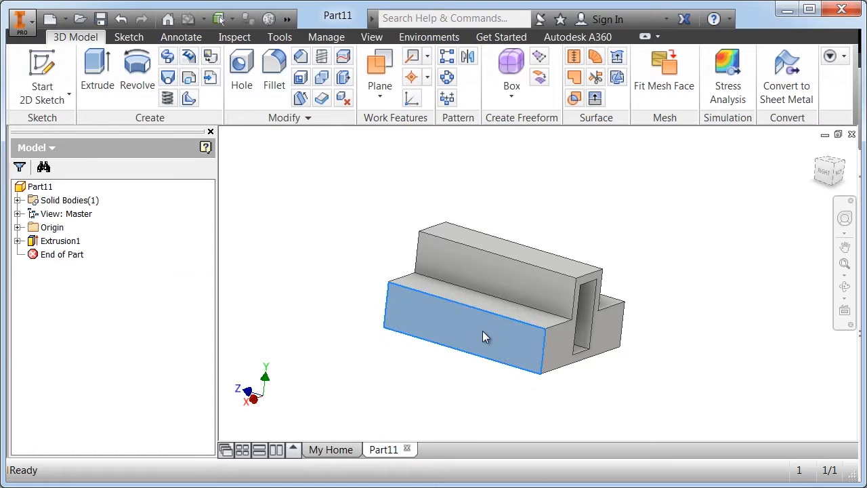
right_click(483, 335)
click(481, 377)
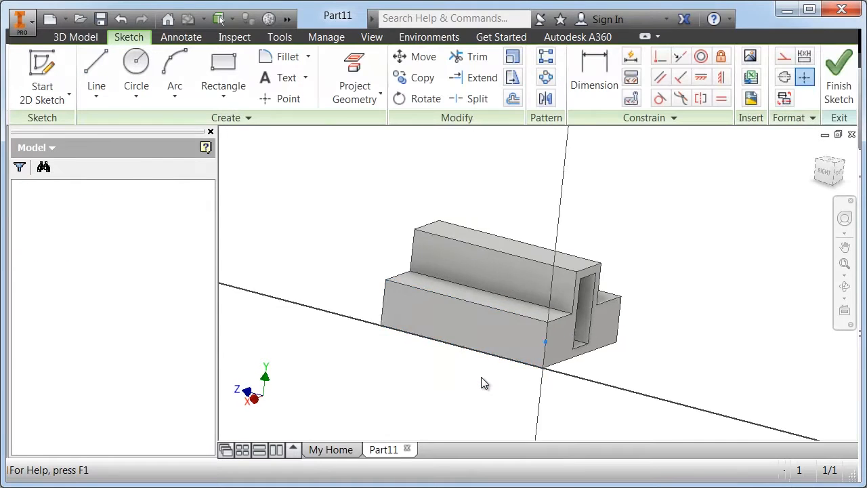
Step: Place sketch points on the side face's bottom and top edges, about 3.18 in and 2.56 in from its left vertical edge
right_click(477, 193)
click(478, 437)
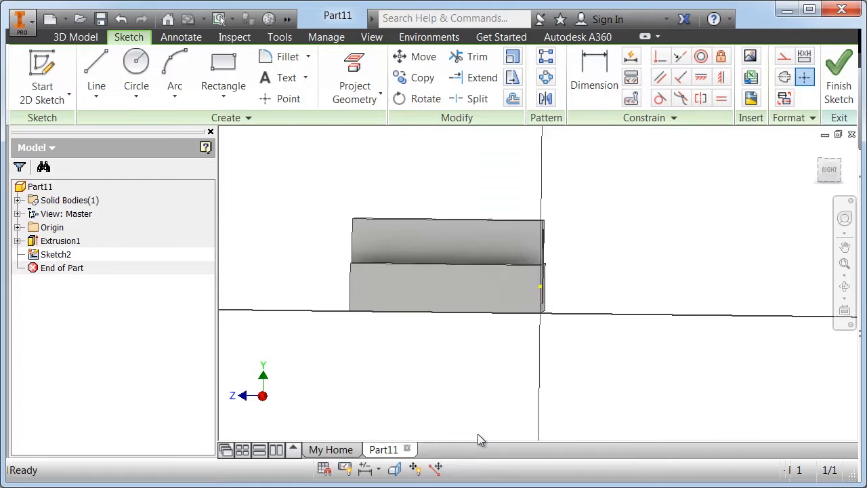
scroll(523, 408, up, 3)
middle_drag(524, 399, 581, 389)
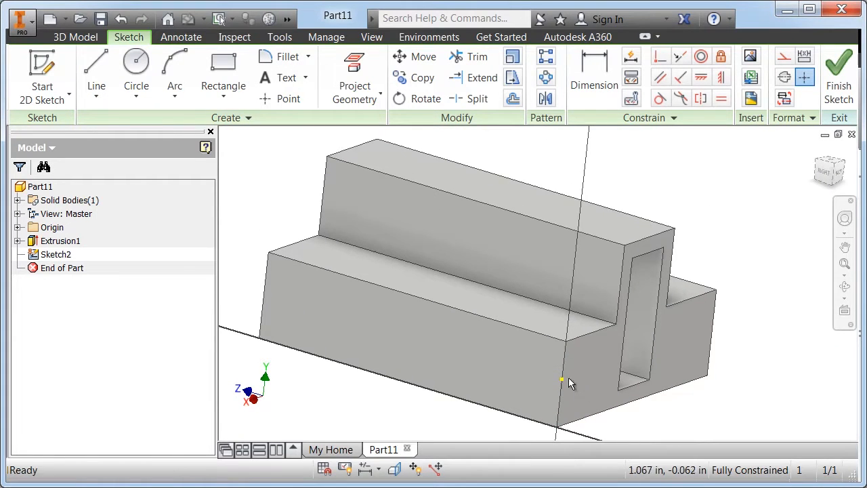
click(279, 101)
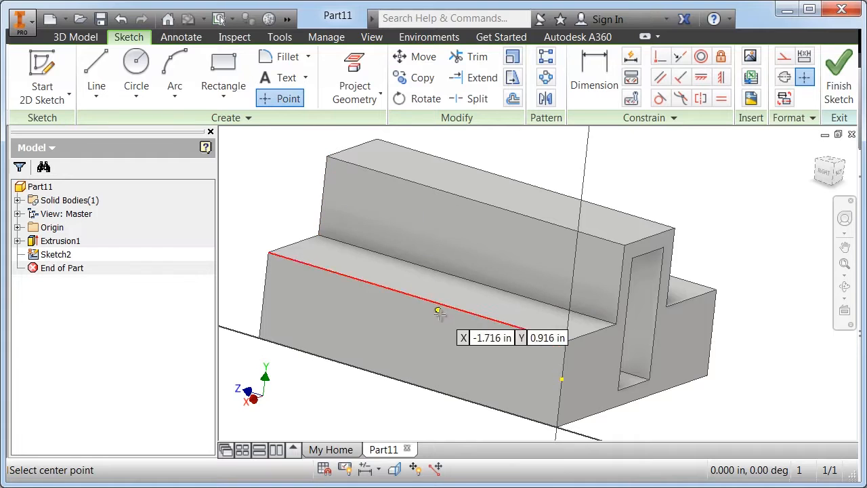
click(495, 409)
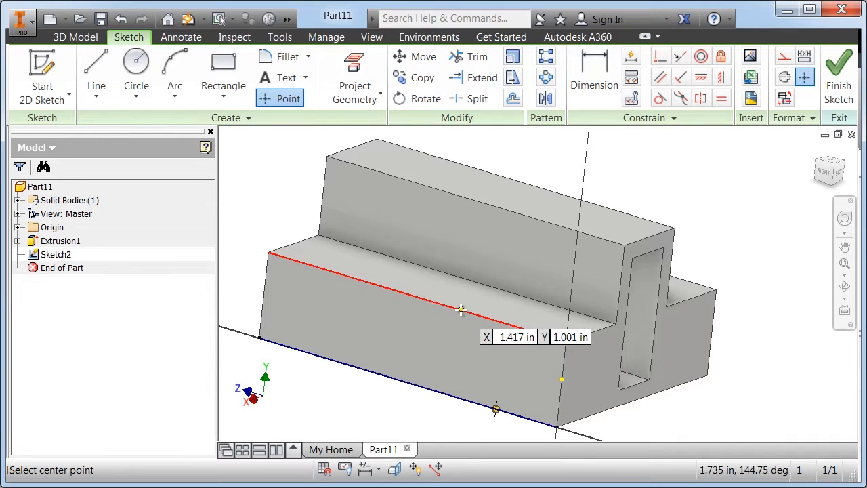
click(437, 295)
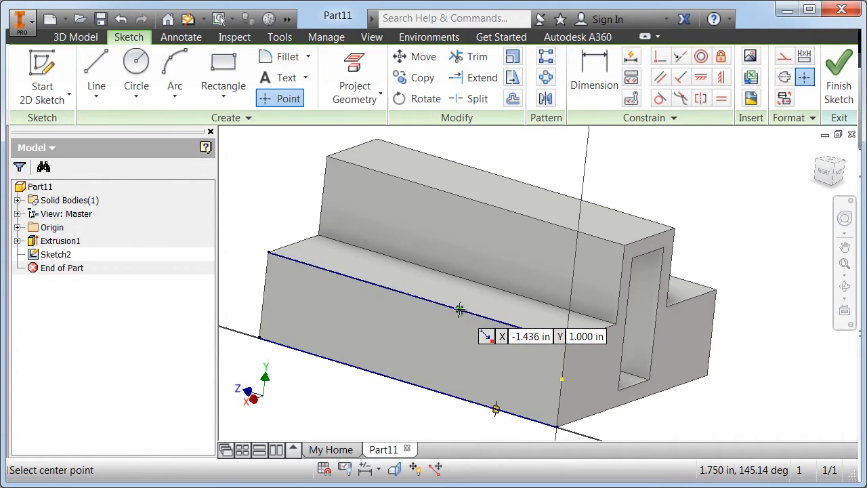
right_click(466, 288)
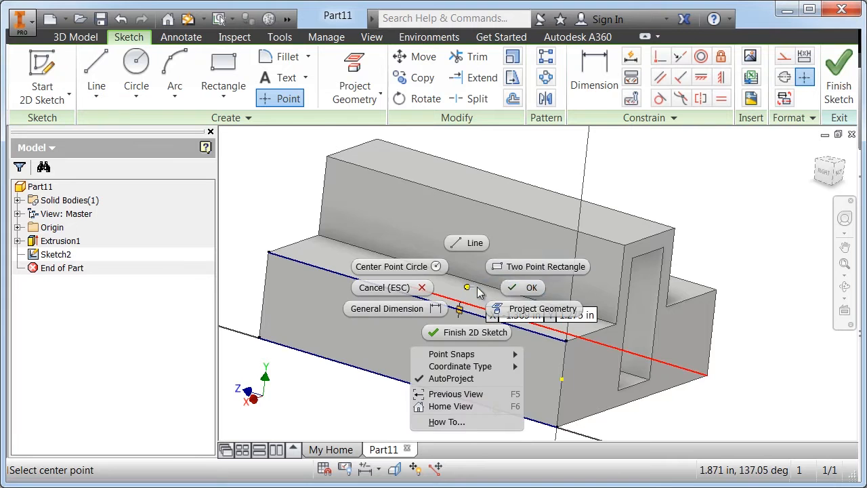
click(512, 288)
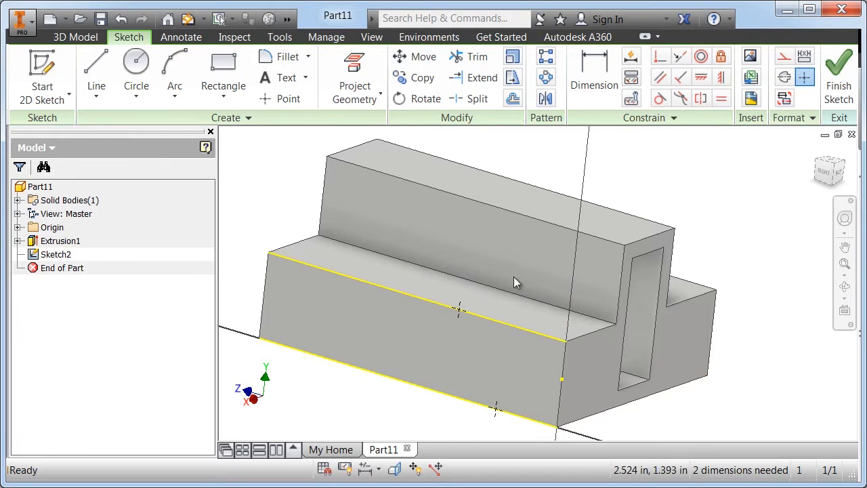
Step: Dimension the bottom-edge point to 3 in from the side face's left vertical edge
click(593, 82)
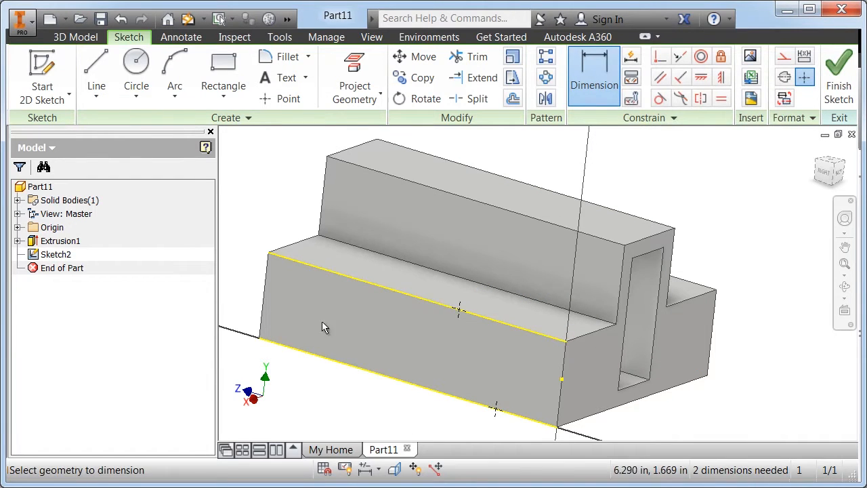
click(263, 298)
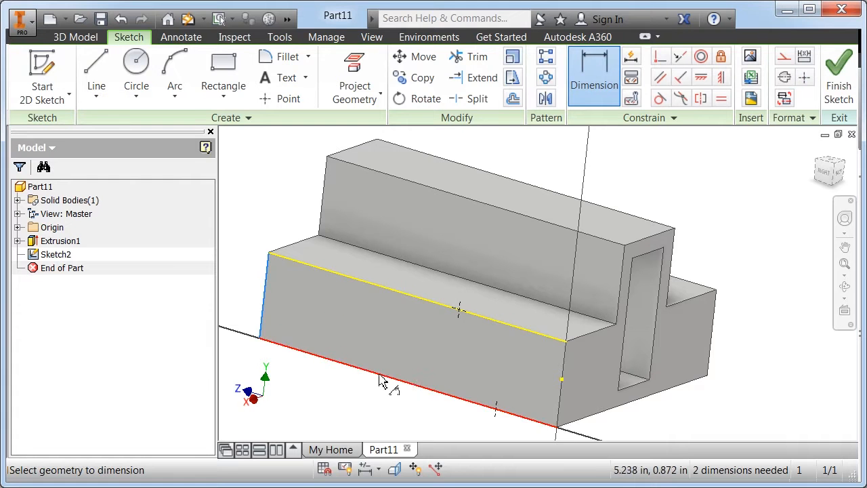
click(494, 415)
click(381, 412)
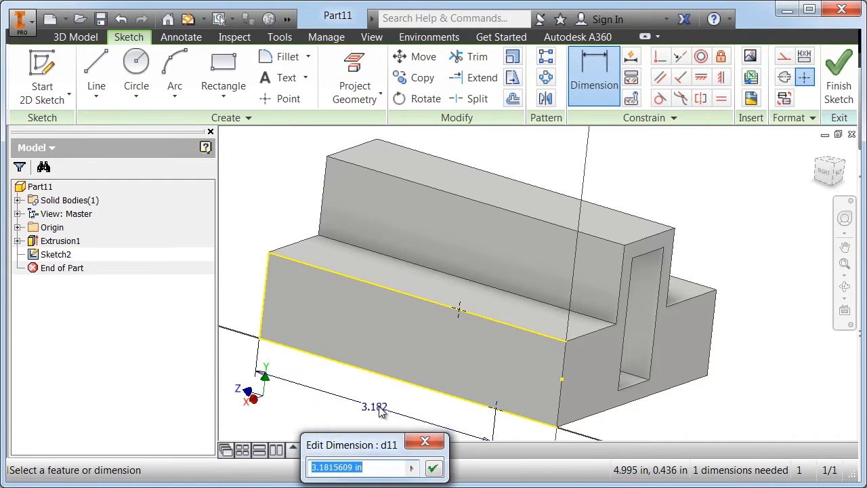
text(3)
key(Return)
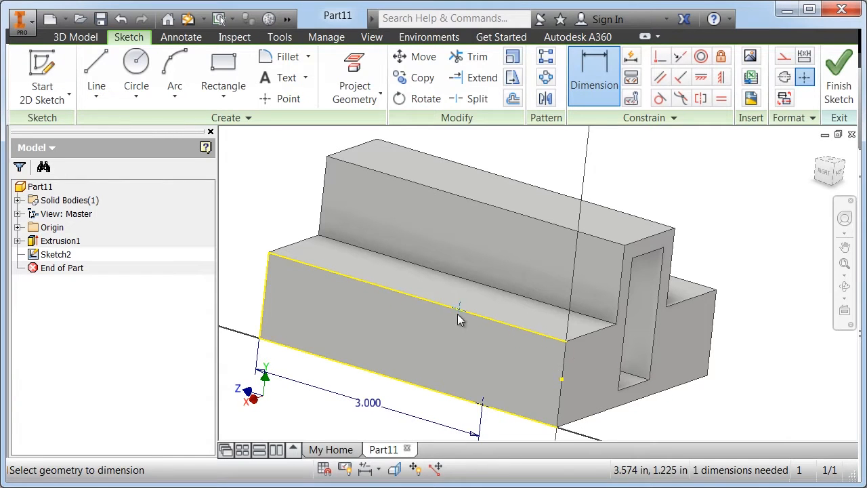
Step: Dimension the top-edge point to 2.5 in from the side face's left vertical edge, and finish the sketch
click(265, 271)
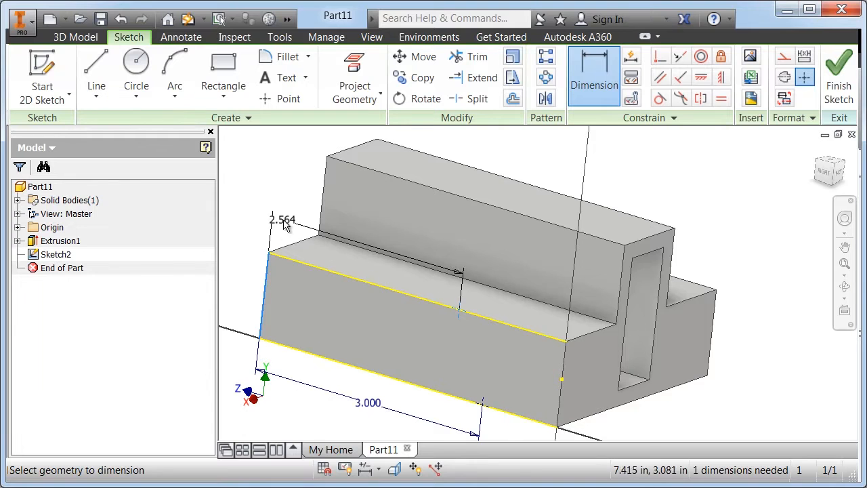
click(331, 380)
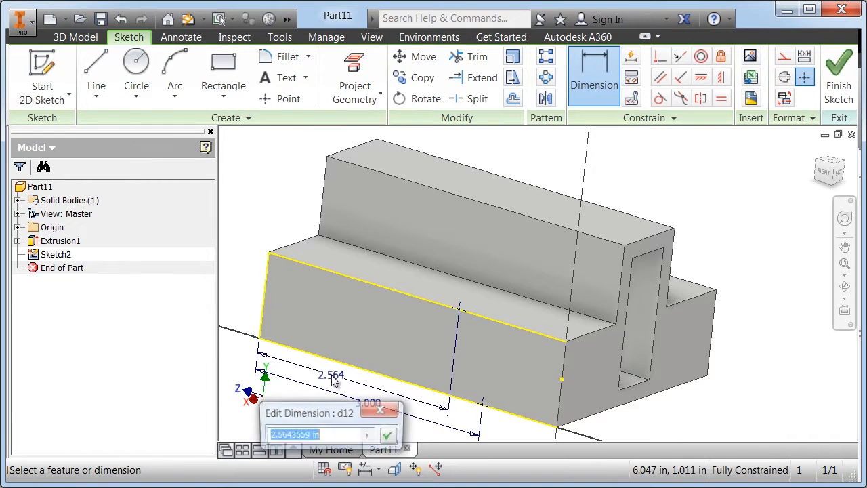
text(2.)
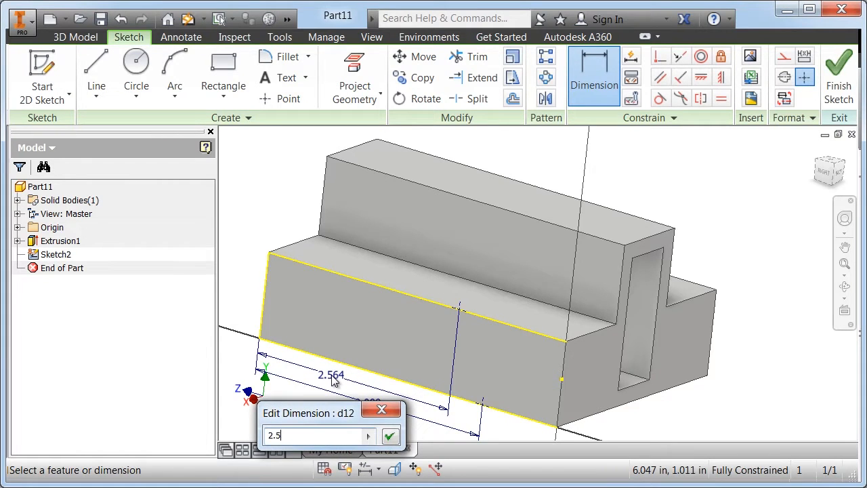
text(5)
key(Return)
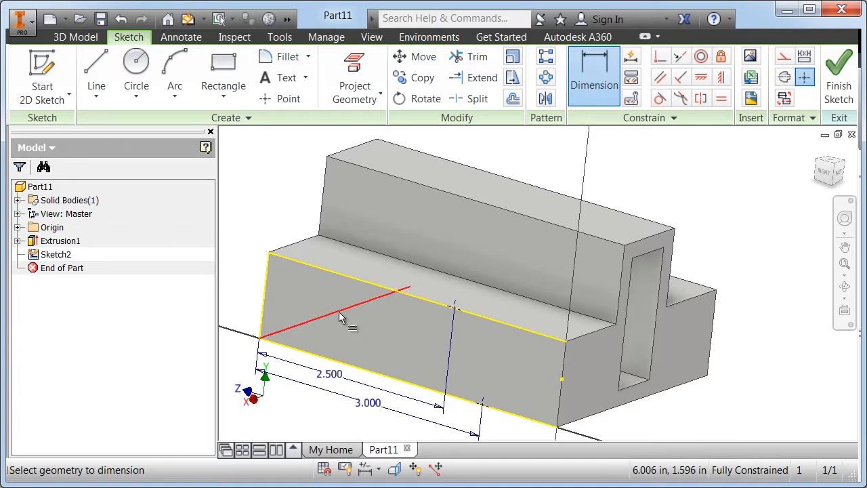
right_click(507, 157)
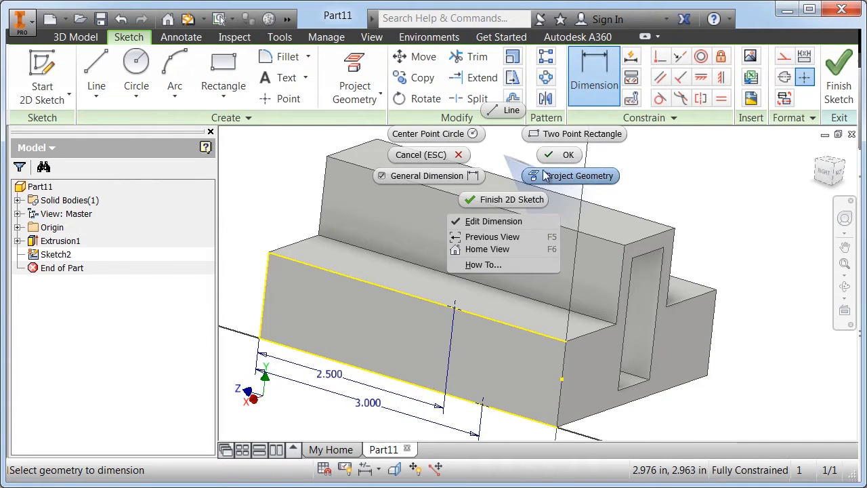
click(550, 156)
right_click(536, 151)
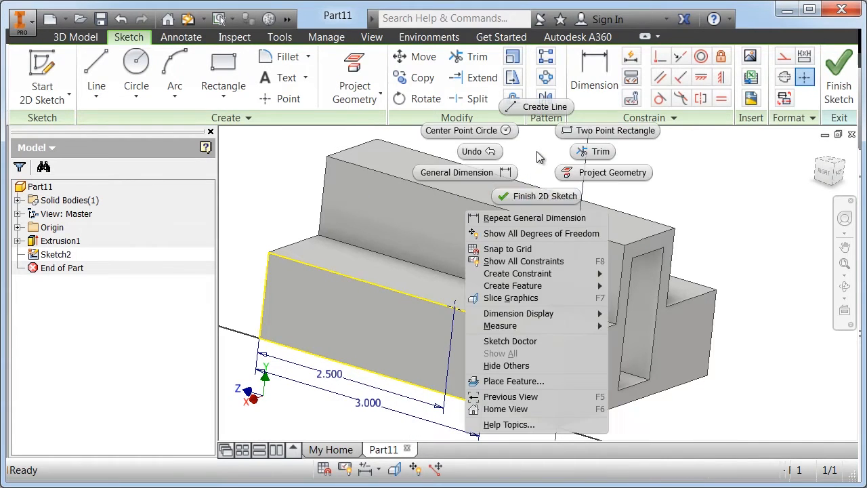
click(540, 198)
Step: Start a new 2D sketch on the top face of the base's far ledge, keeping the angled view of the part
middle_drag(581, 268, 565, 270)
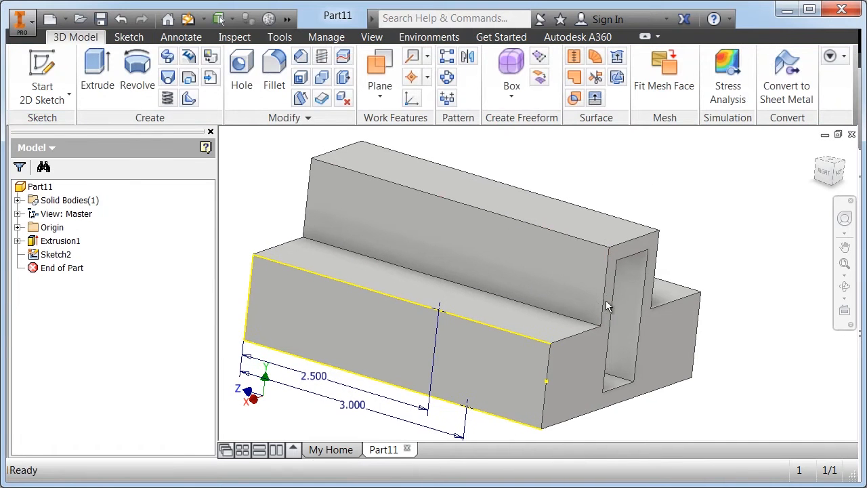
click(844, 290)
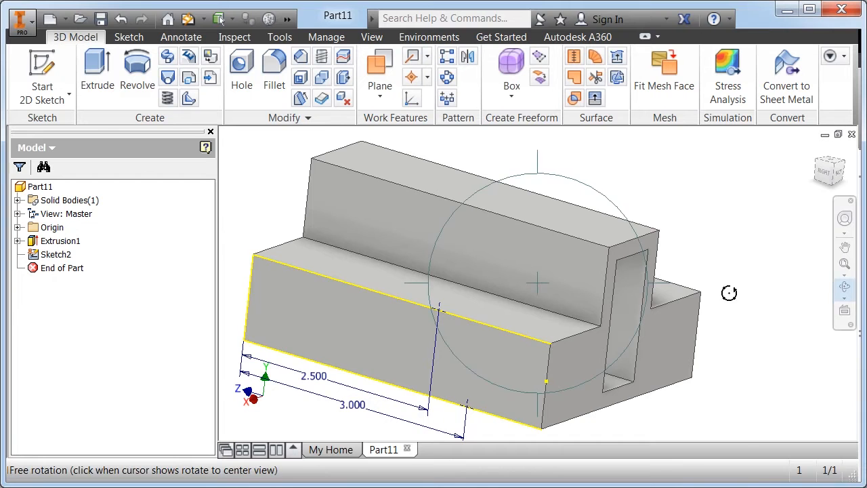
drag(501, 248, 476, 344)
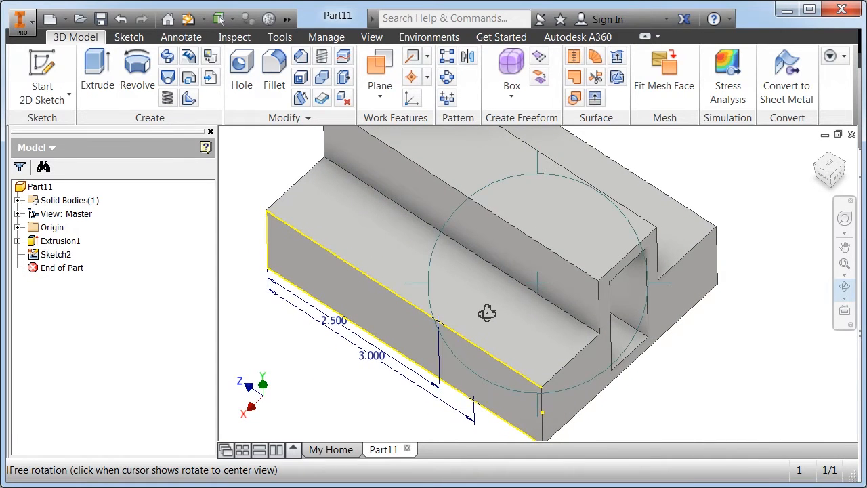
right_click(485, 316)
key(Escape)
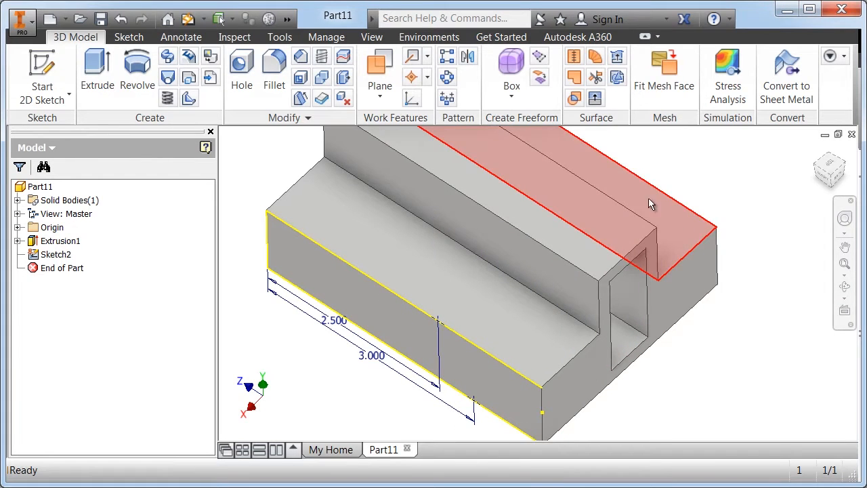
right_click(661, 227)
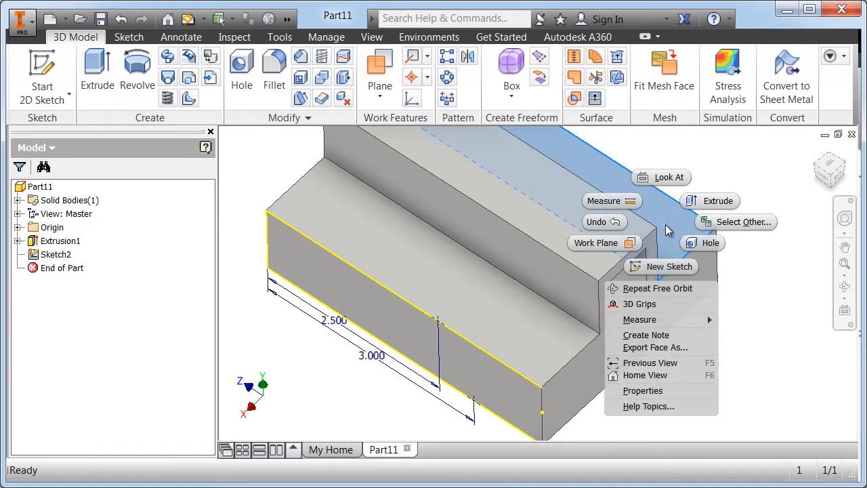
click(664, 268)
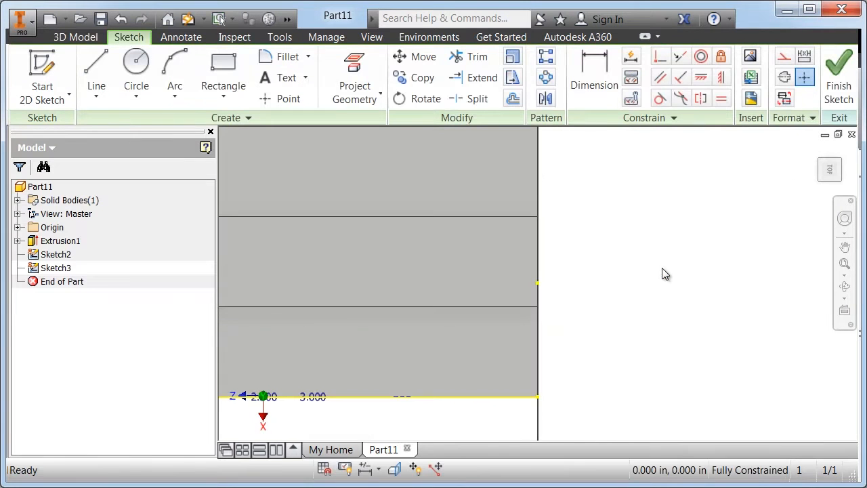
right_click(592, 242)
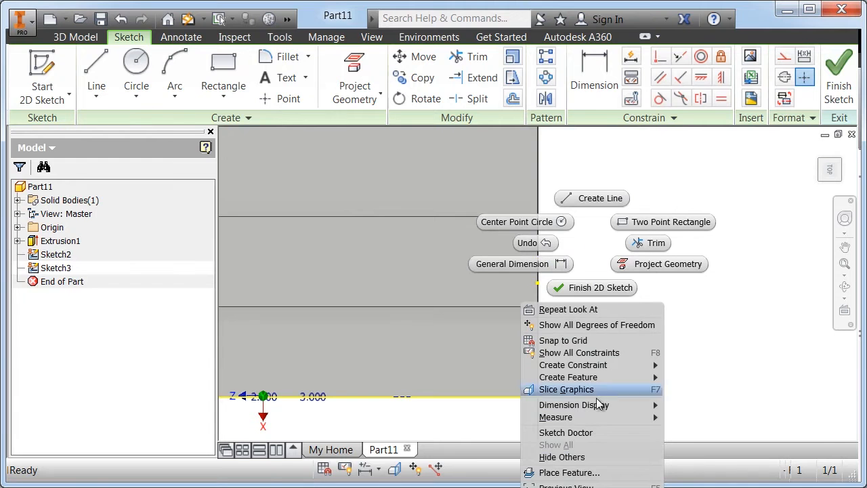
click(566, 486)
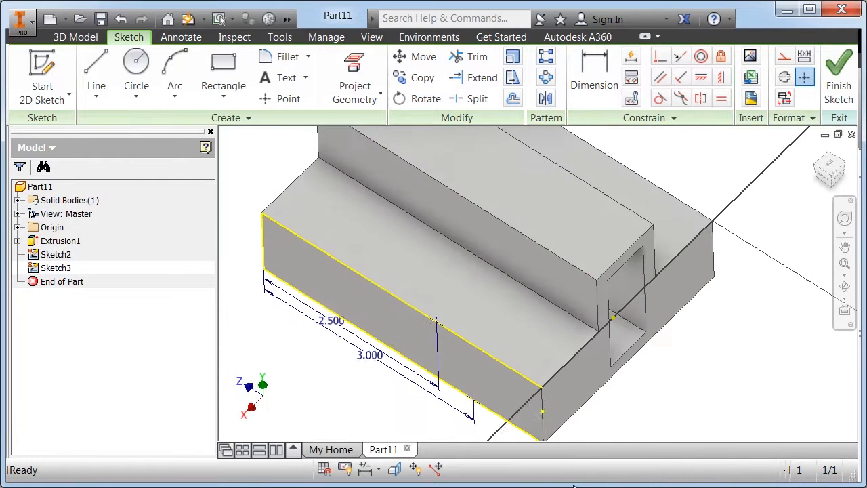
Step: Place a sketch point on the far ledge's outer long edge, about 0.8 in from the near end
click(287, 99)
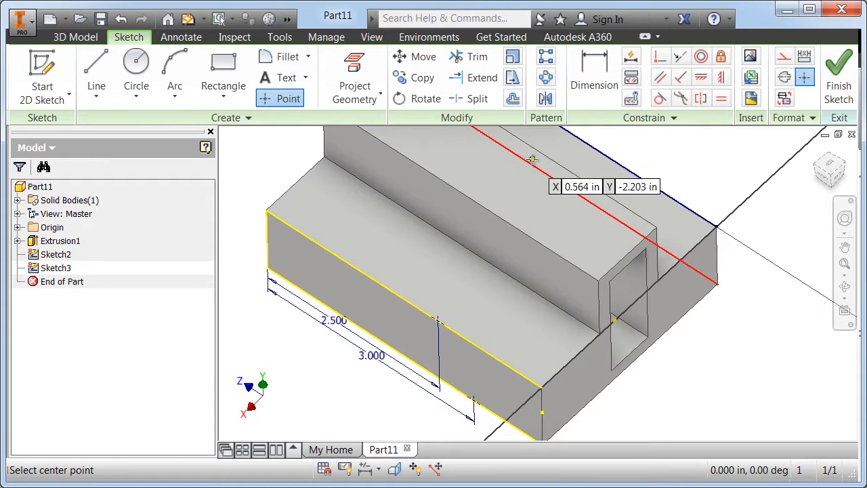
click(662, 194)
right_click(661, 194)
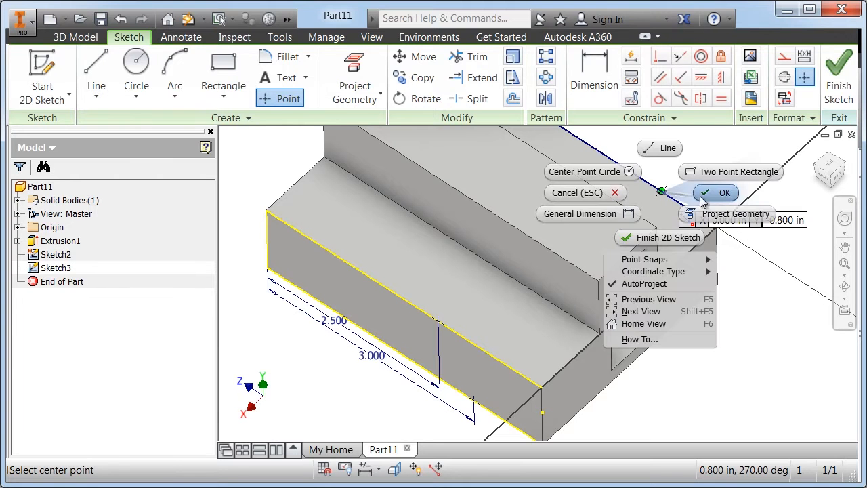
click(708, 196)
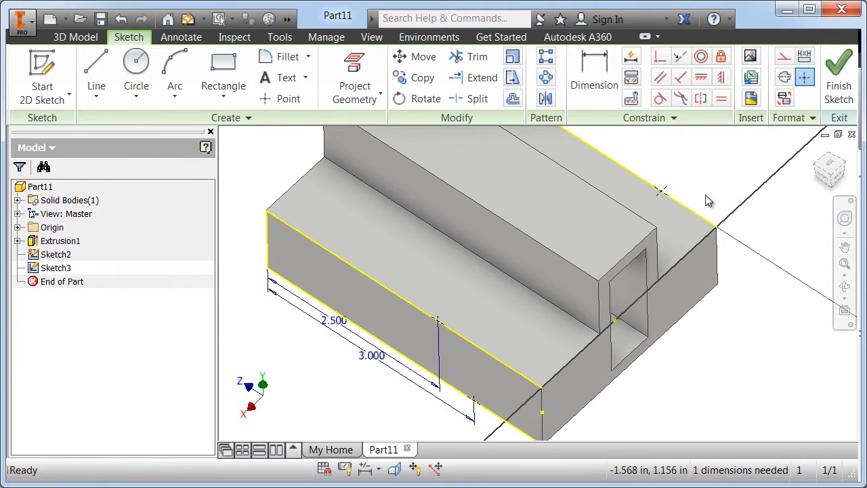
Step: Dimension the far-ledge point to 1 in from the ledge's near end edge, and finish the sketch
click(607, 93)
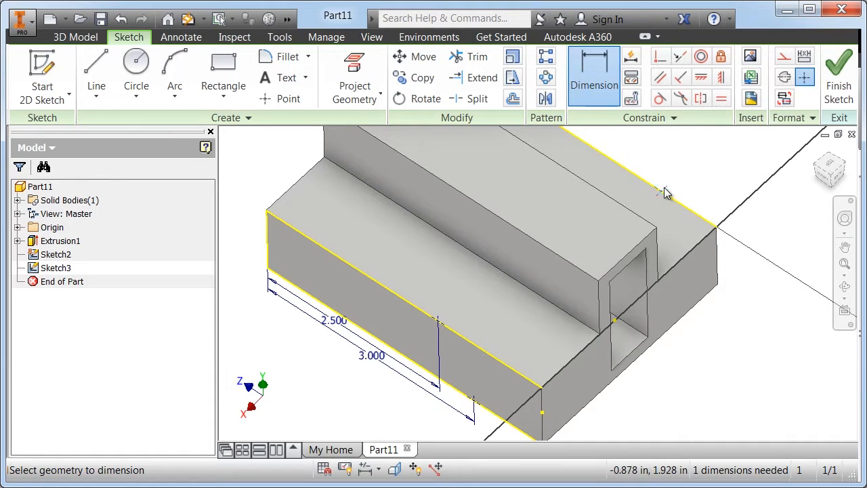
click(707, 238)
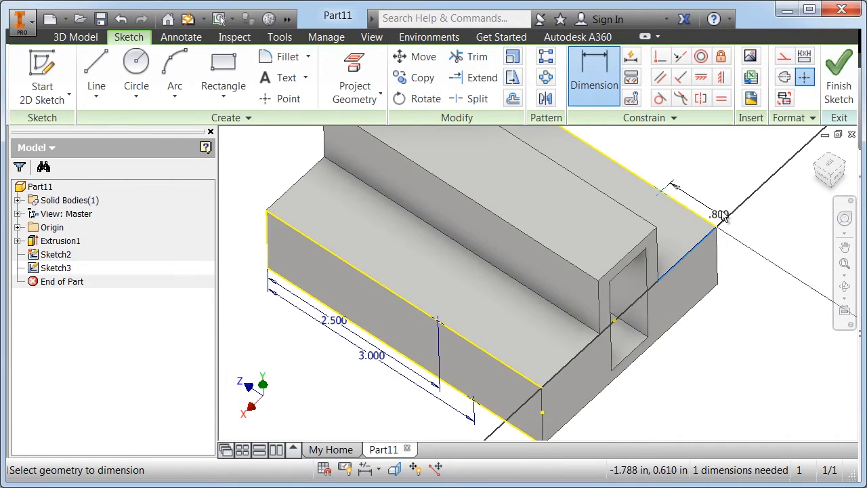
click(723, 192)
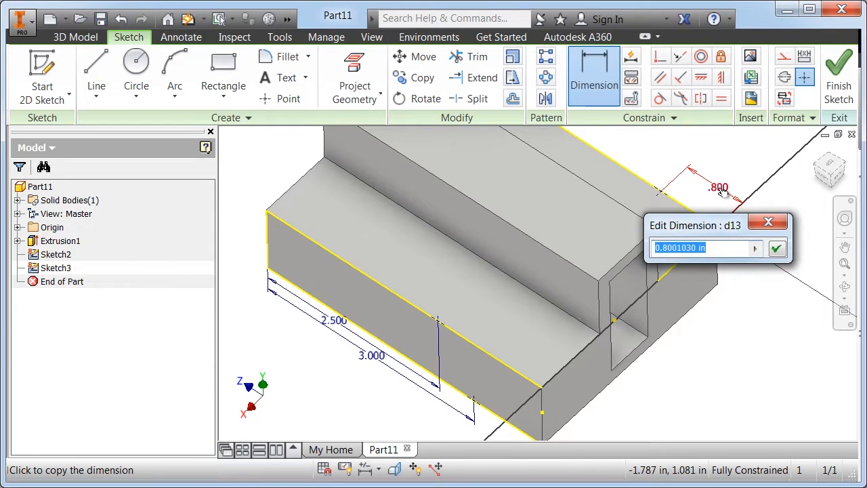
text(1)
key(Return)
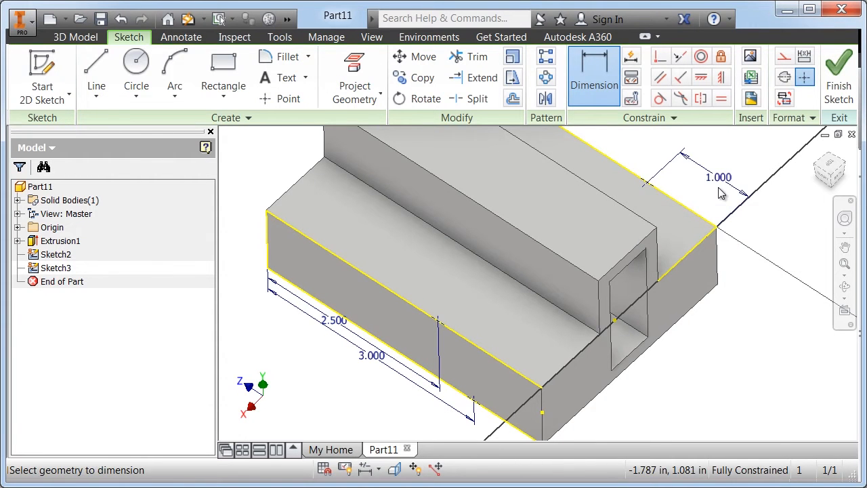
right_click(681, 173)
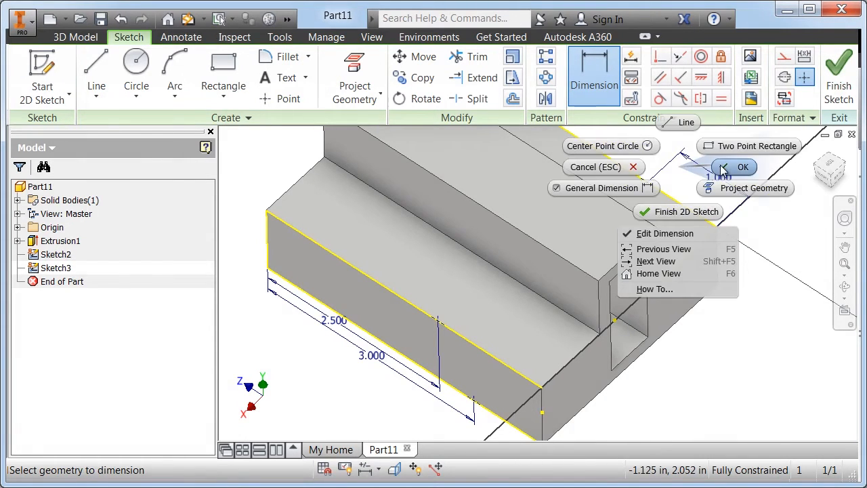
click(723, 169)
right_click(675, 186)
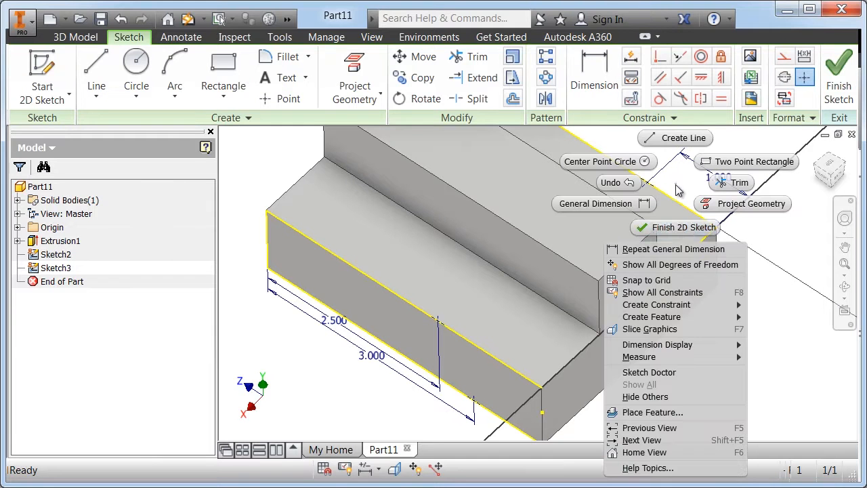
click(676, 228)
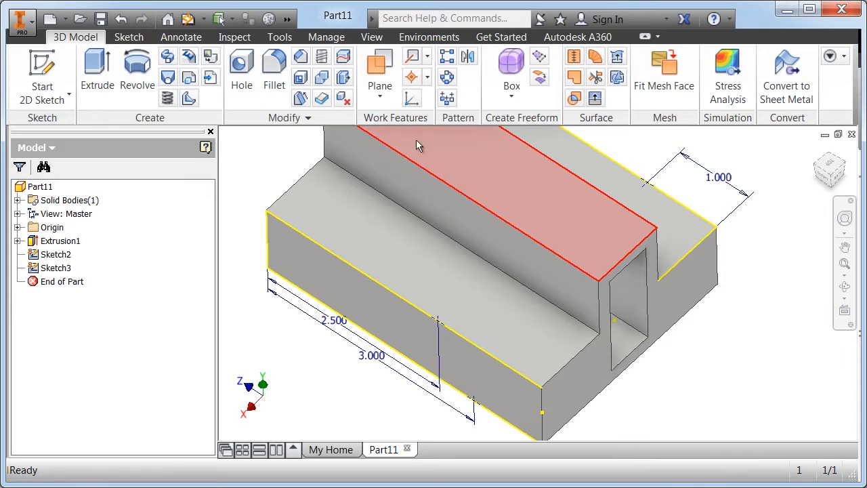
Step: Create a work plane through the three sketch points: the two on the side face and the one on the far ledge
click(392, 78)
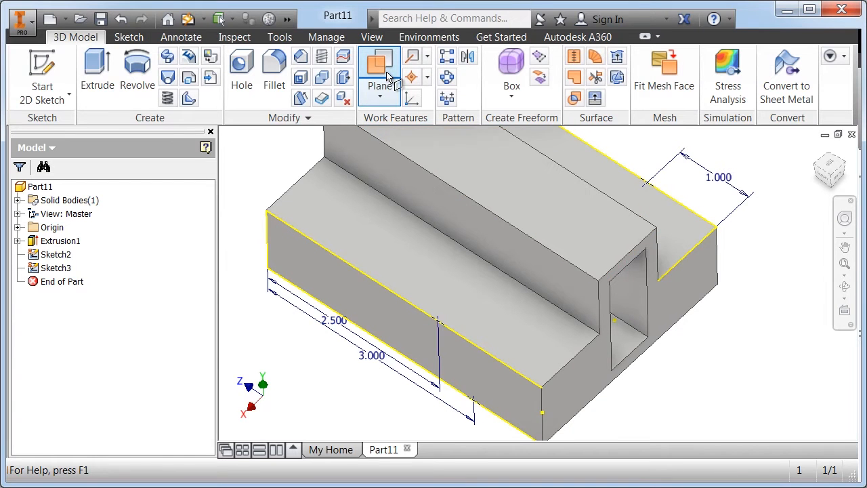
click(392, 79)
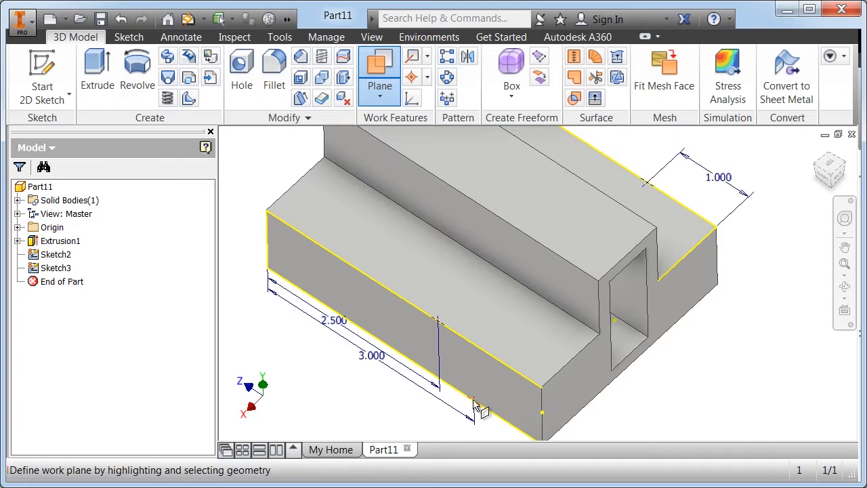
click(437, 323)
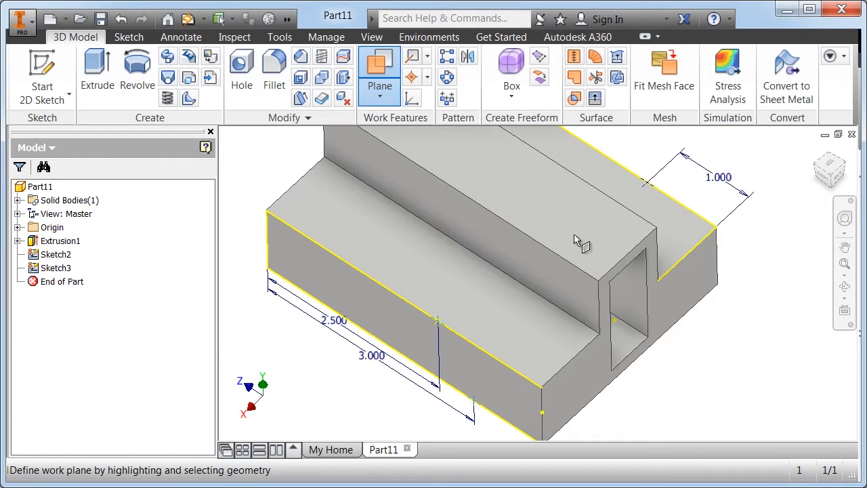
click(649, 184)
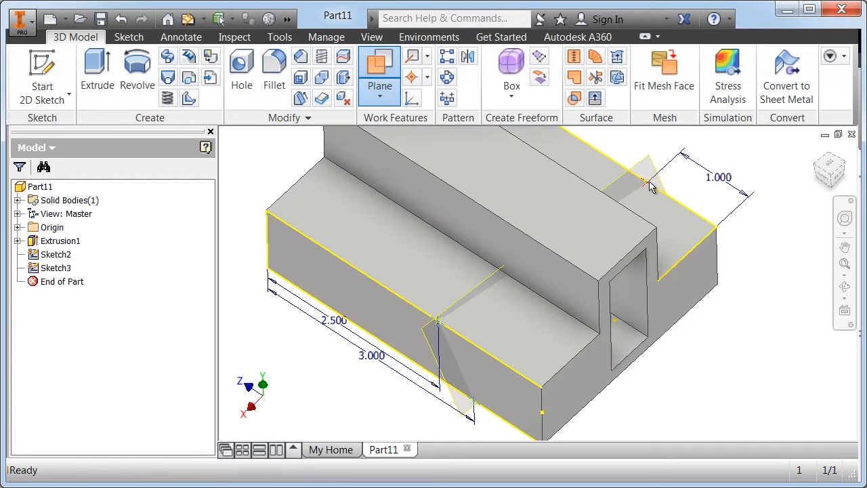
right_click(694, 193)
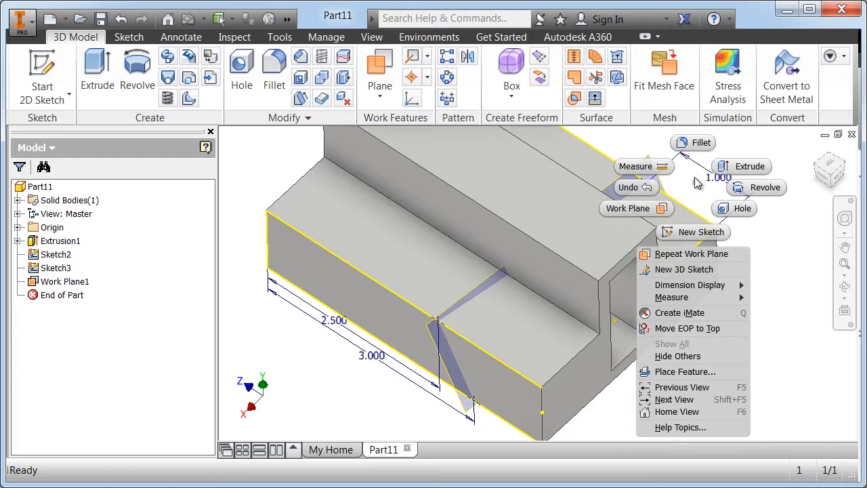
key(Escape)
Step: Use Split with the three-point work plane as the split tool to trim the solid, removing the near end portion
scroll(701, 194, down, 2)
key(F2)
drag(707, 278, 691, 276)
click(844, 287)
drag(637, 270, 515, 313)
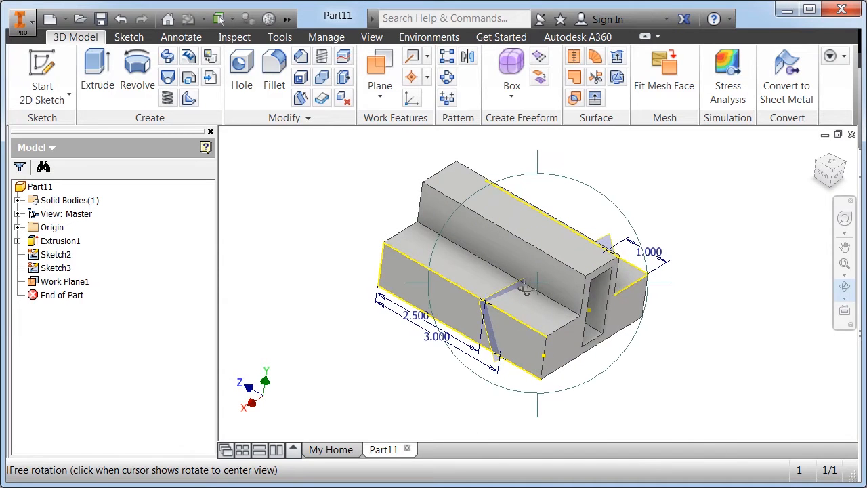
right_click(524, 287)
click(572, 284)
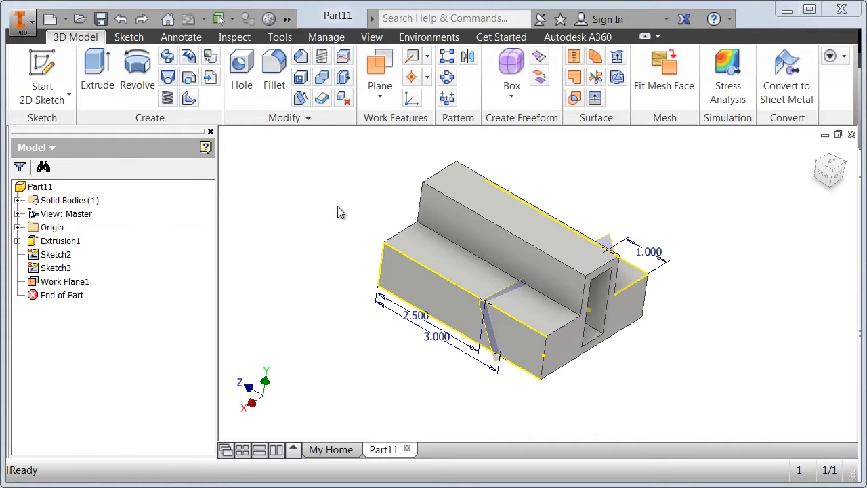
click(344, 58)
middle_drag(504, 250, 629, 252)
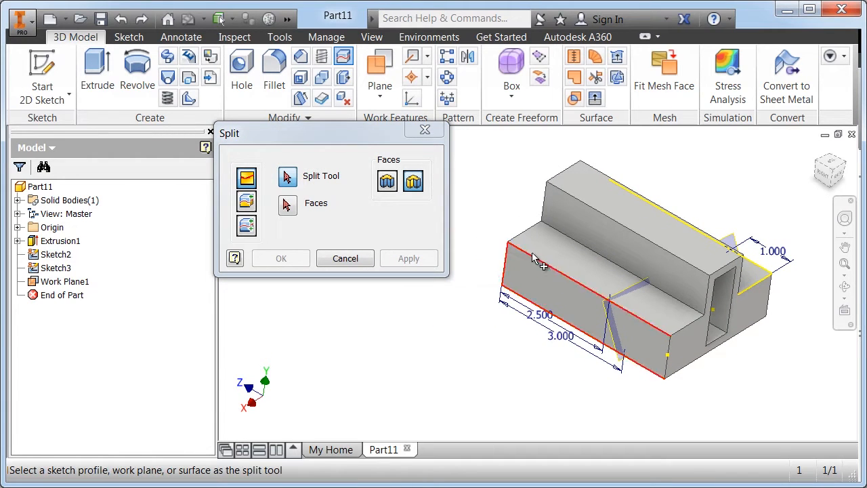
click(637, 281)
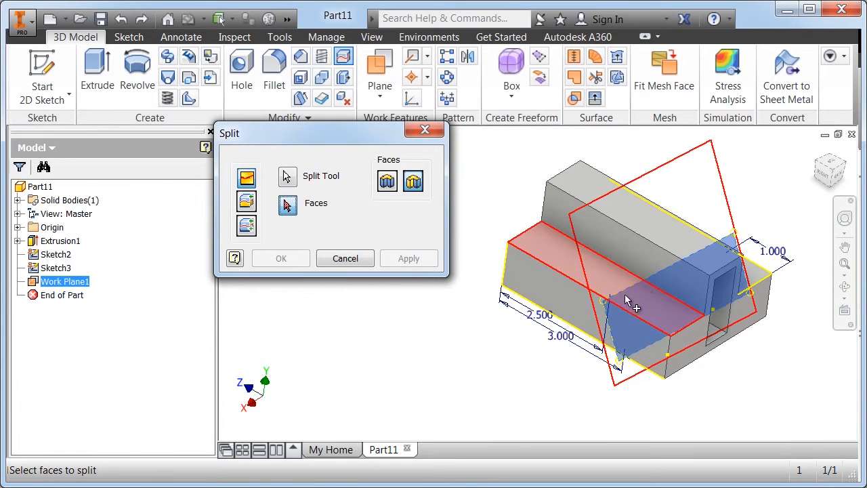
click(247, 202)
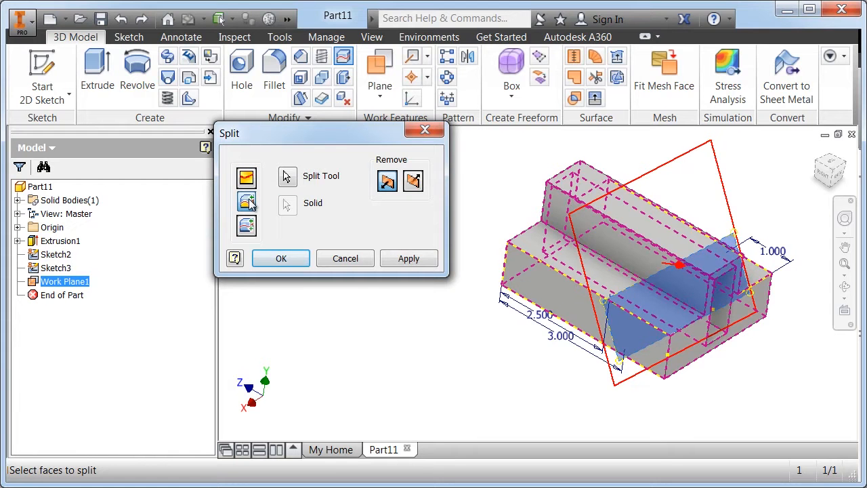
click(281, 258)
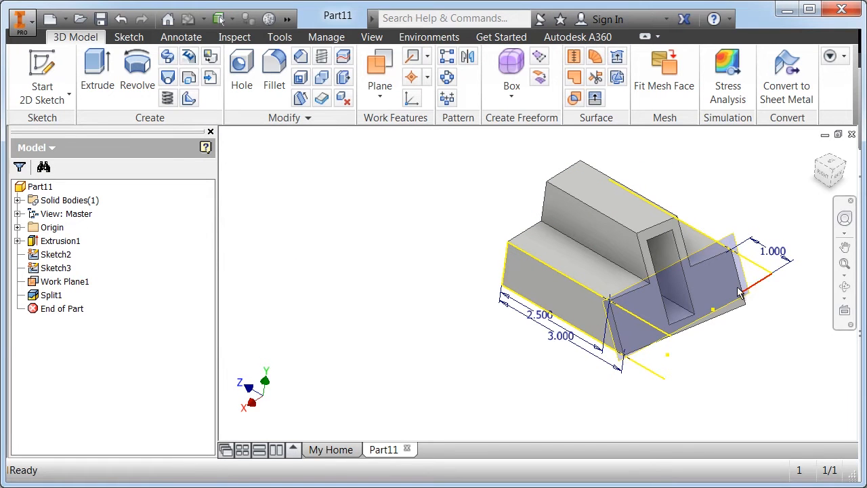
Step: Turn off the visibility of Sketch2, Sketch3 and Work Plane1, leaving only the trimmed solid displayed
click(844, 287)
drag(507, 308, 526, 272)
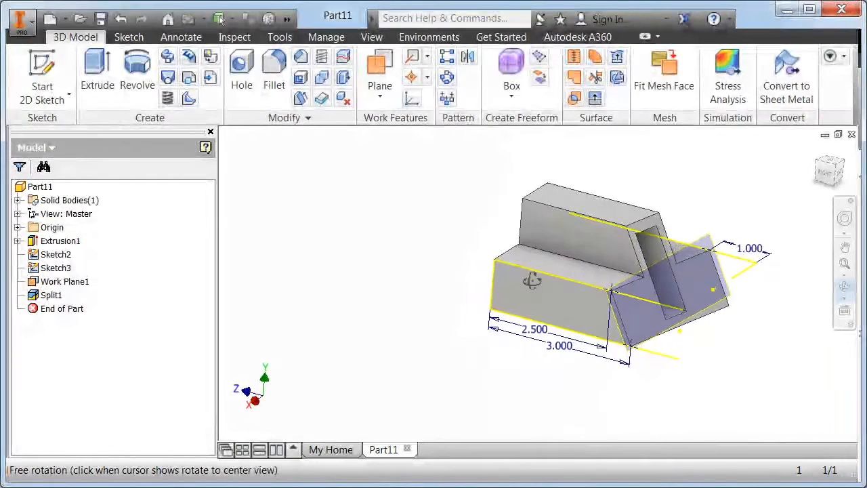
right_click(532, 285)
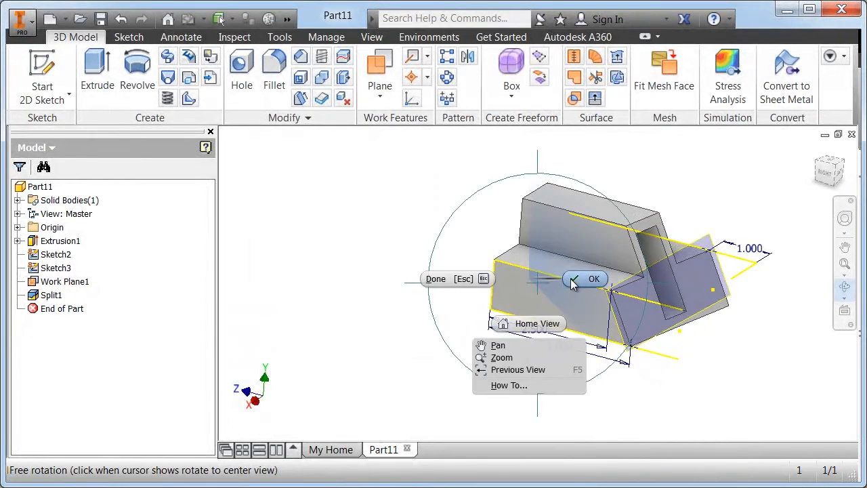
click(574, 280)
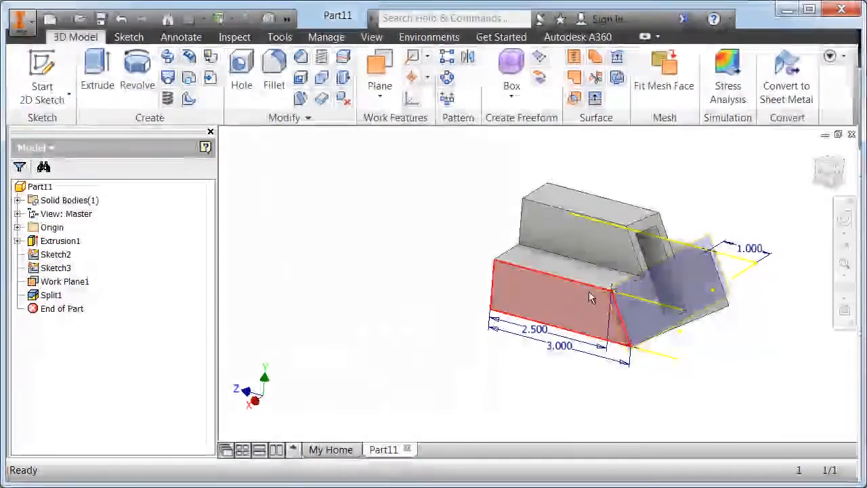
scroll(754, 286, down, 3)
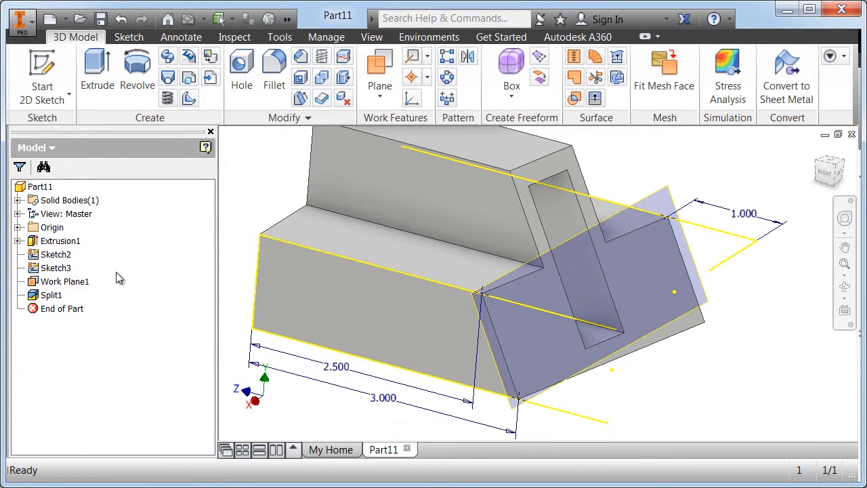
right_click(54, 258)
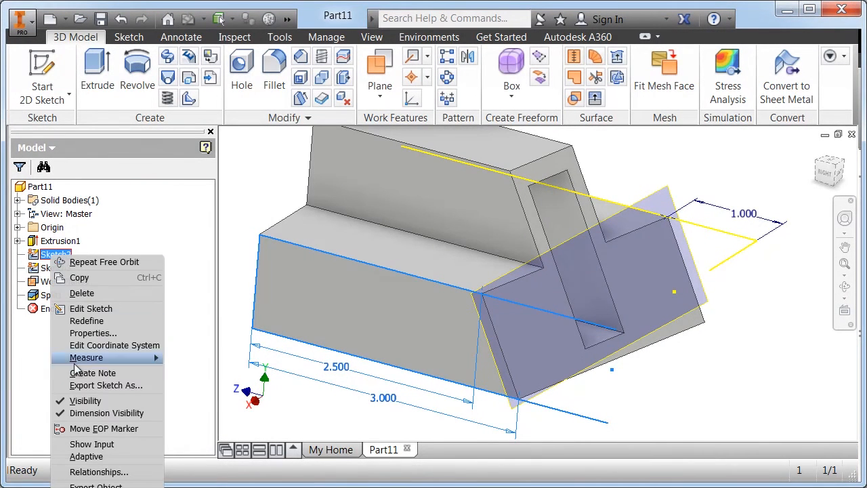
click(77, 401)
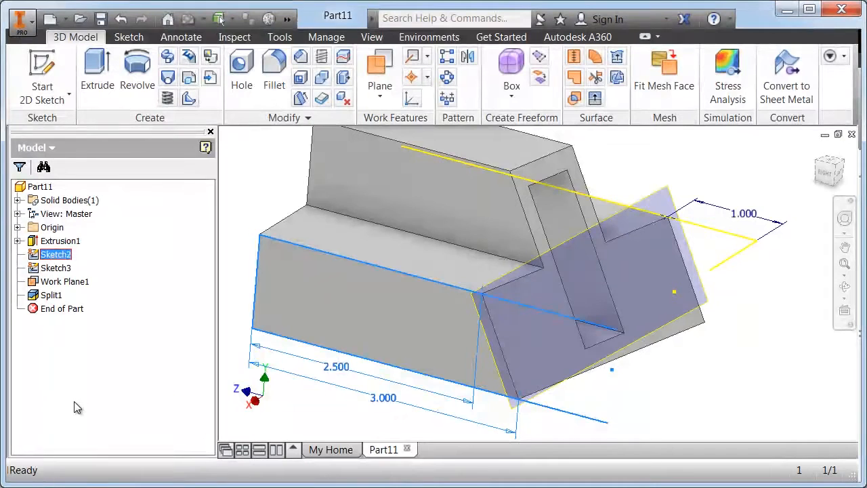
right_click(61, 269)
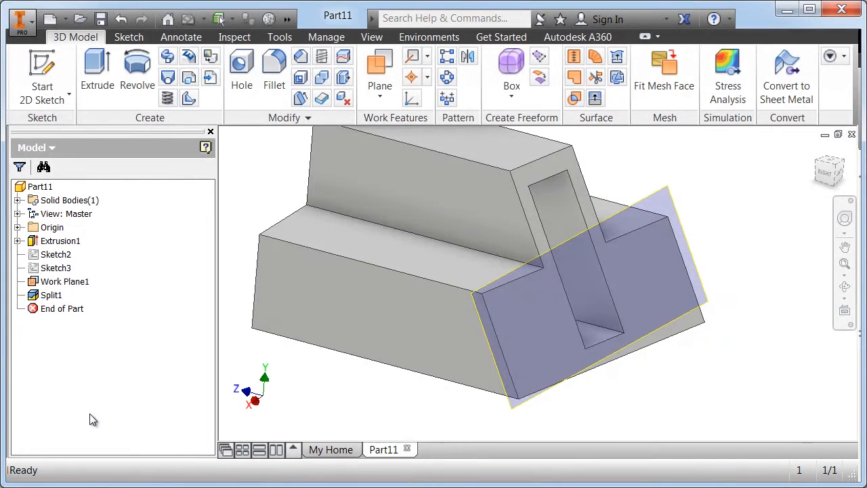
right_click(65, 283)
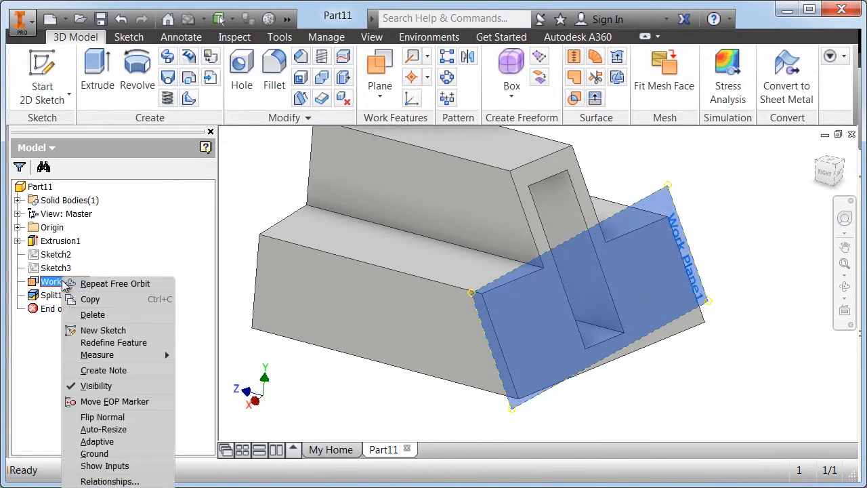
click(95, 386)
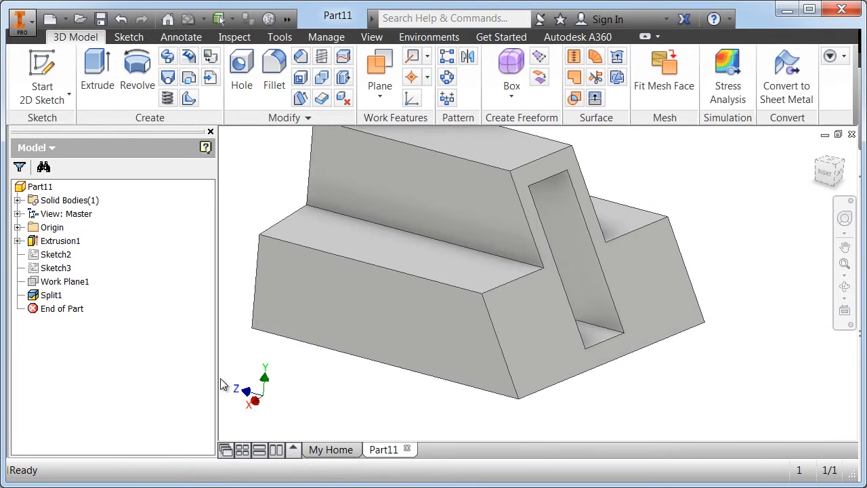
scroll(304, 376, down, 3)
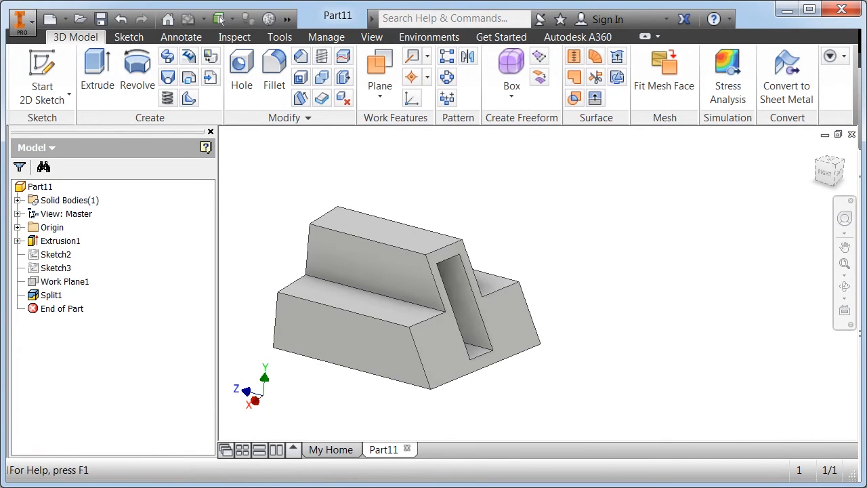
click(844, 286)
drag(570, 319, 476, 318)
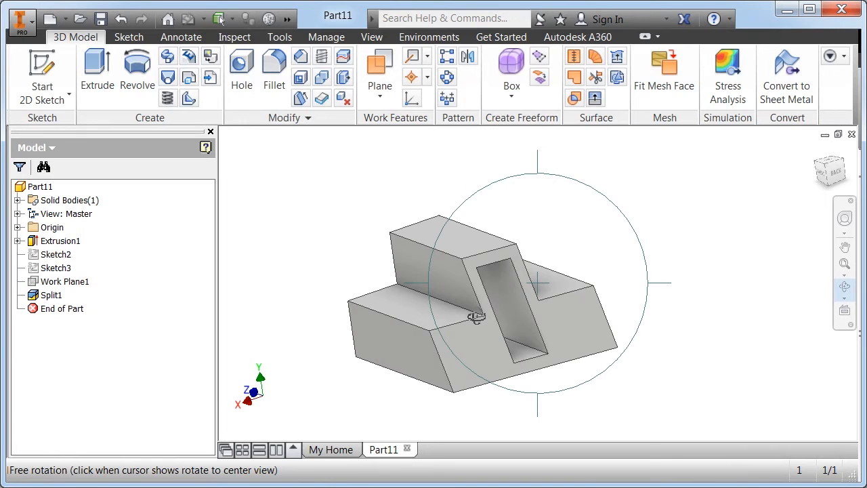
right_click(473, 313)
click(530, 311)
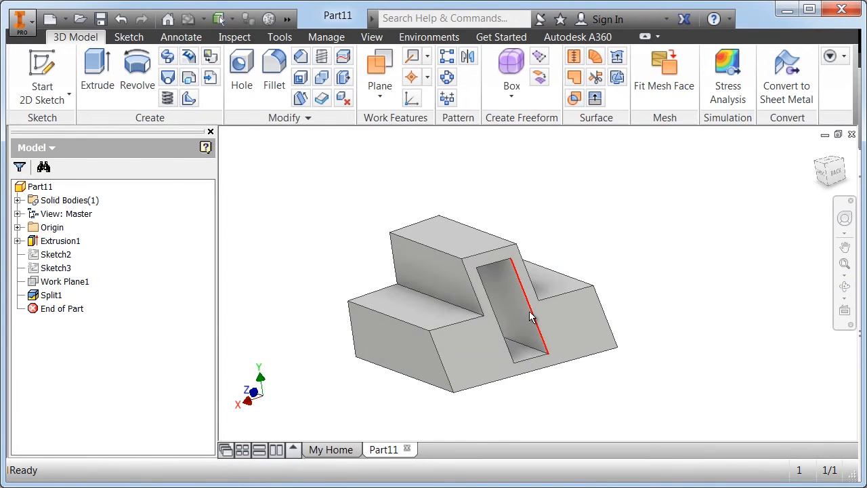